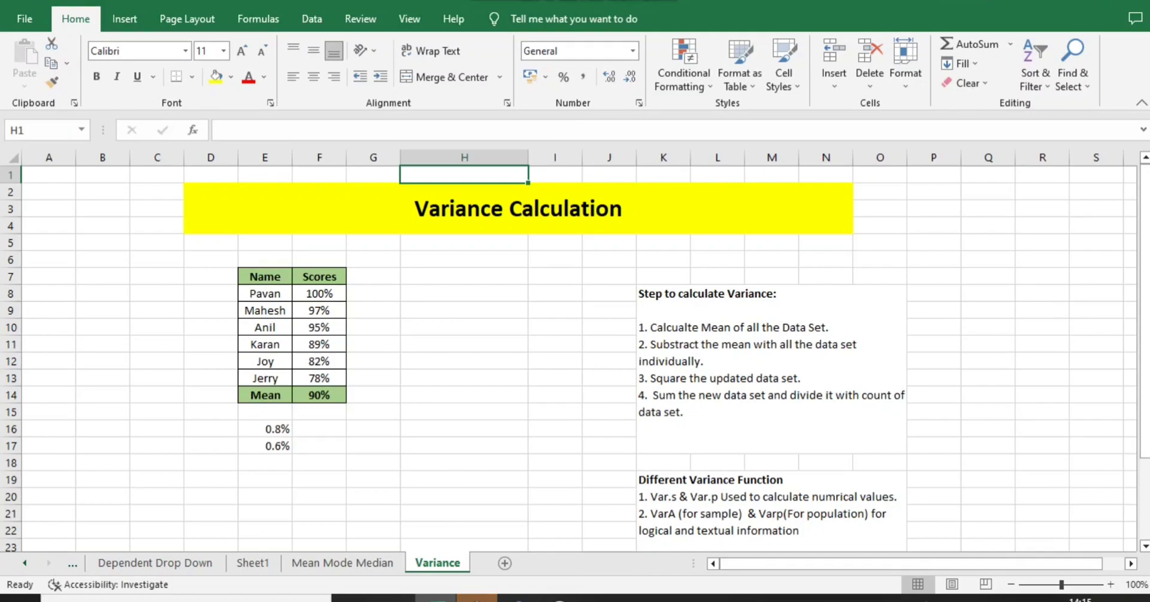
Step: Clear the two variance formulas in cells E16 and E17 below the scores table
key("Home")
key("Right")
key("Right")
key("Right")
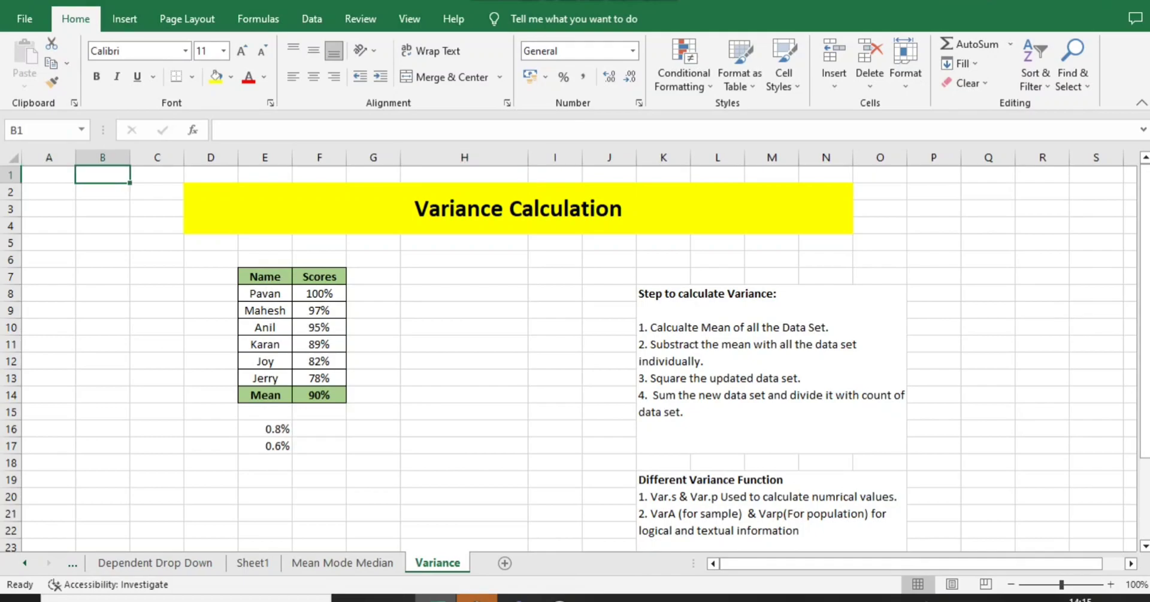
key("Down")
key("Down")
key("Down")
key("Down")
key("Down")
key("Down")
key("Right")
key("ctrl+Down")
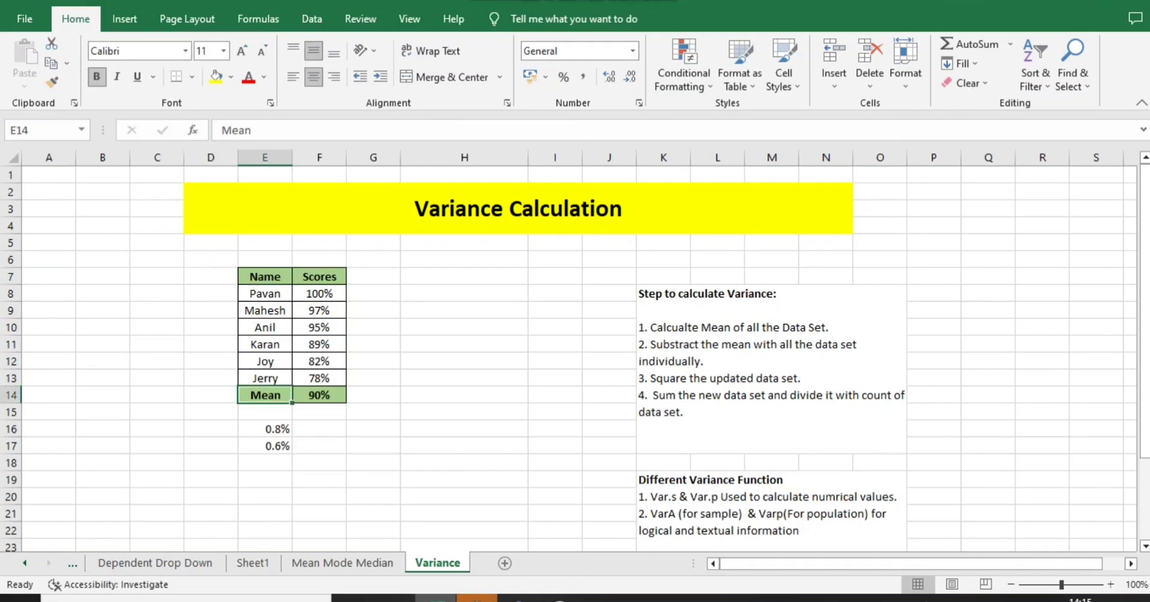
key("Down")
key("Down")
key("shift+Down")
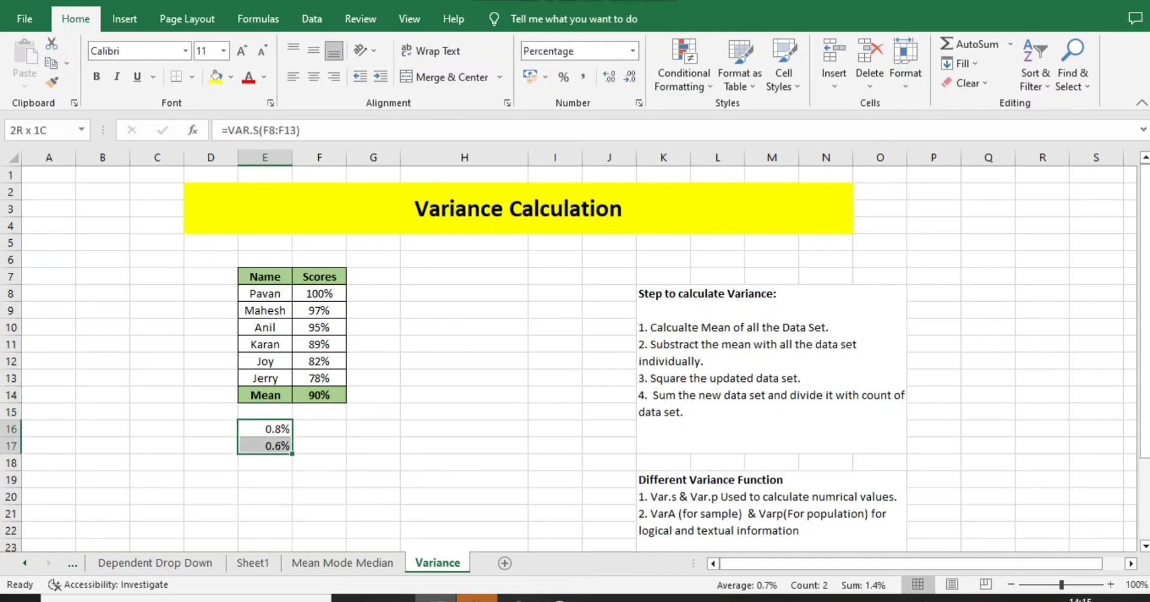
key("BackSpace")
key("Escape")
key("Down")
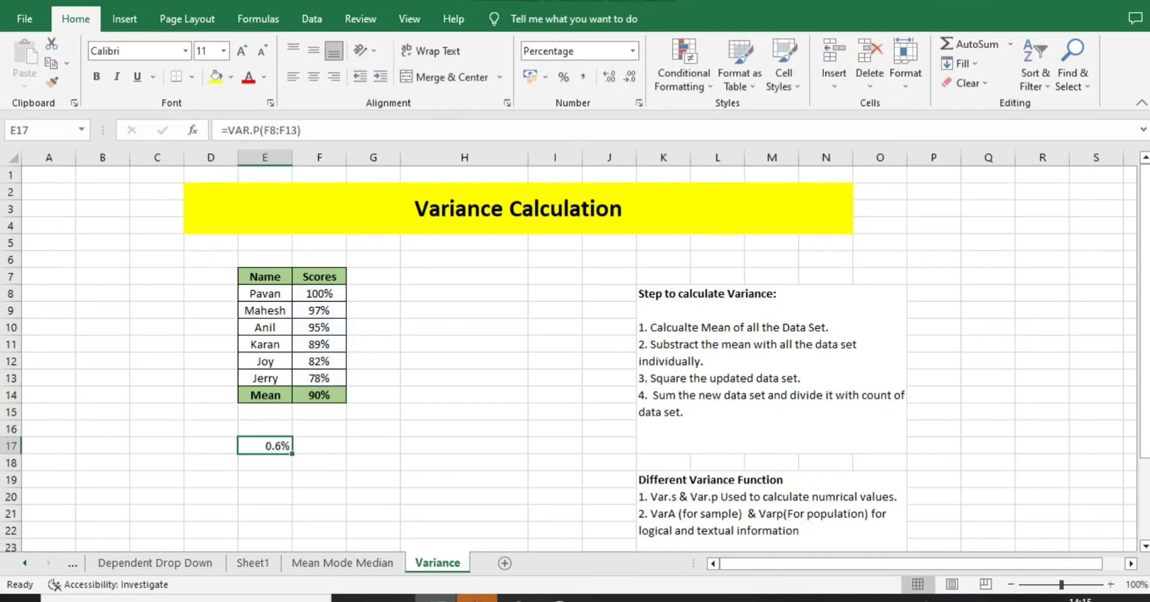
key("BackSpace")
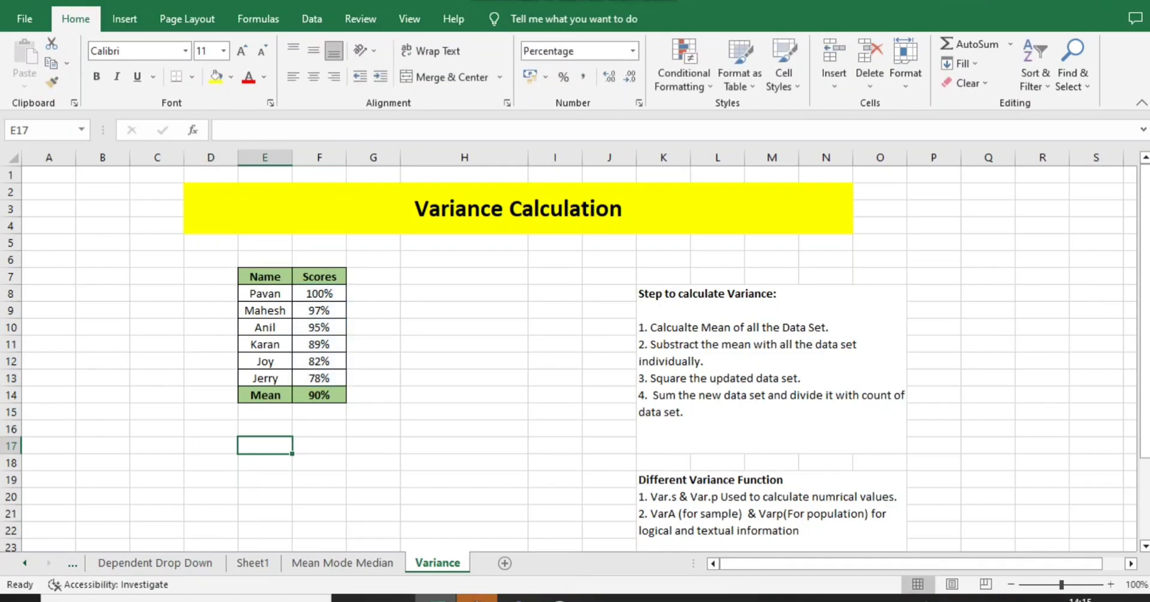
Step: Look through the variance functions suggested for =var in cell E17 and discard the entry
type("=var")
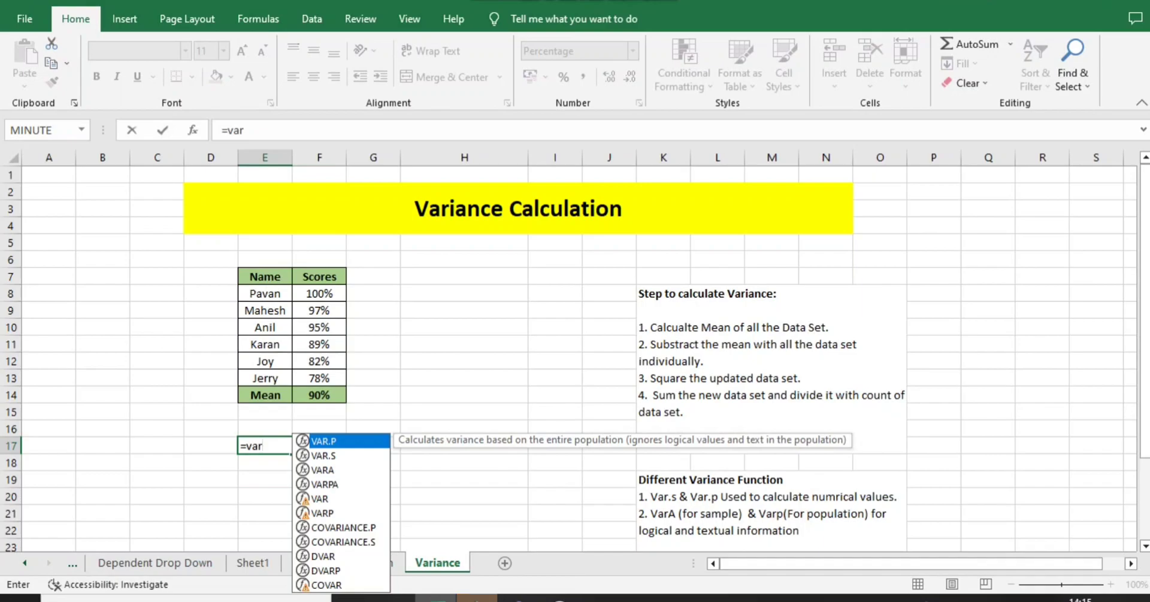
key("Down")
key("Down")
key("Down")
key("Down")
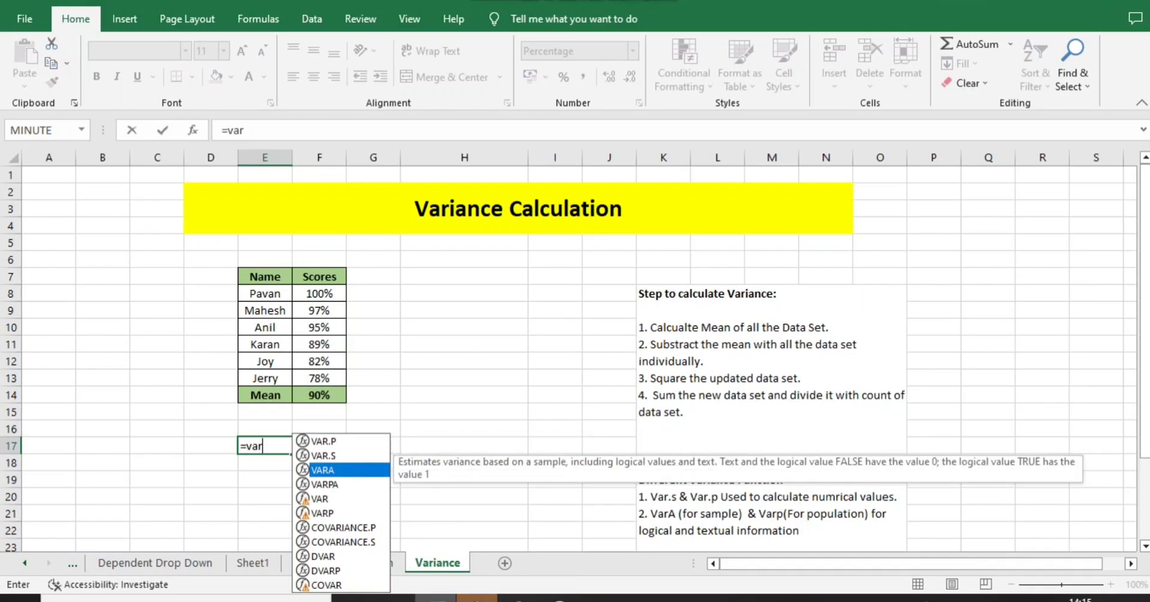
key("Down")
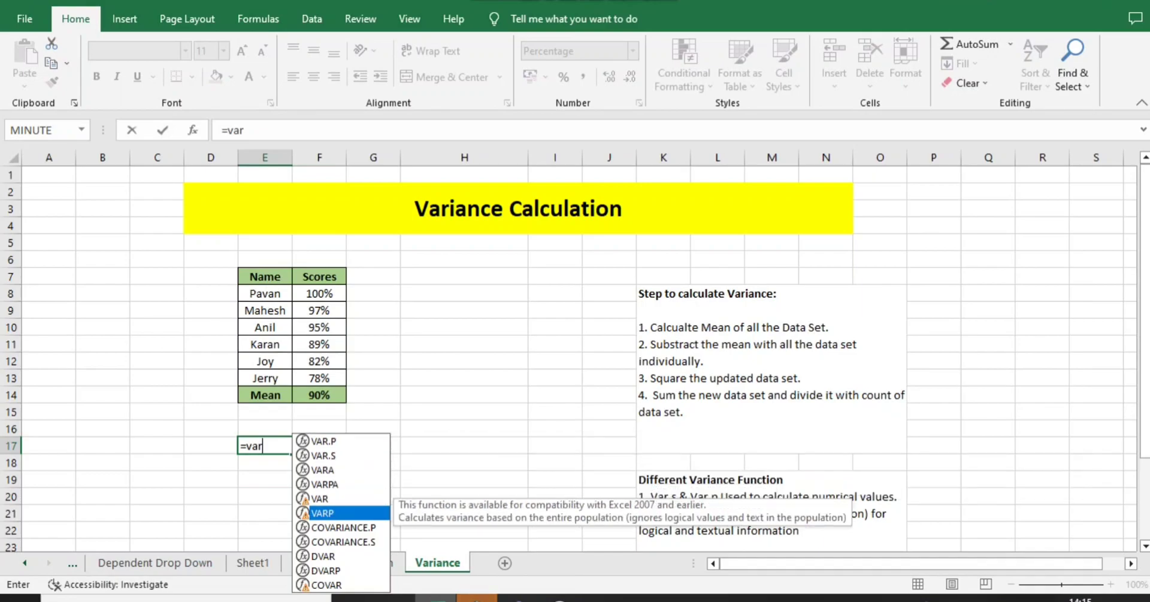
key("Escape")
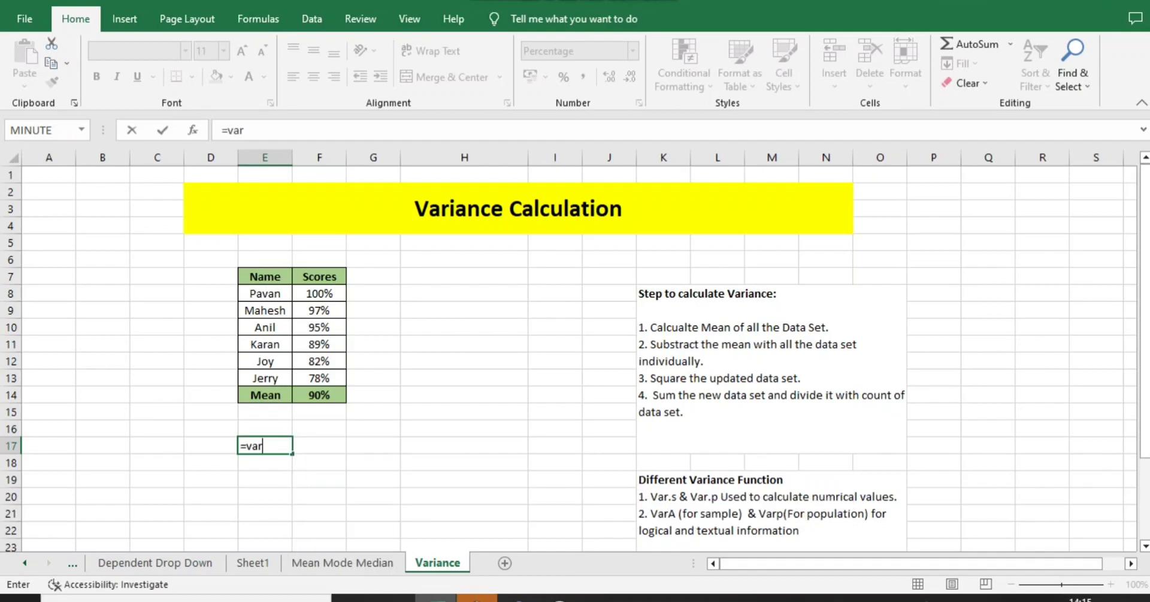
key("Escape")
Step: Examine the notes on the different variance functions in the merged cell K19
key("Right")
key("Right")
key("Right")
key("Right")
key("Right")
key("Right")
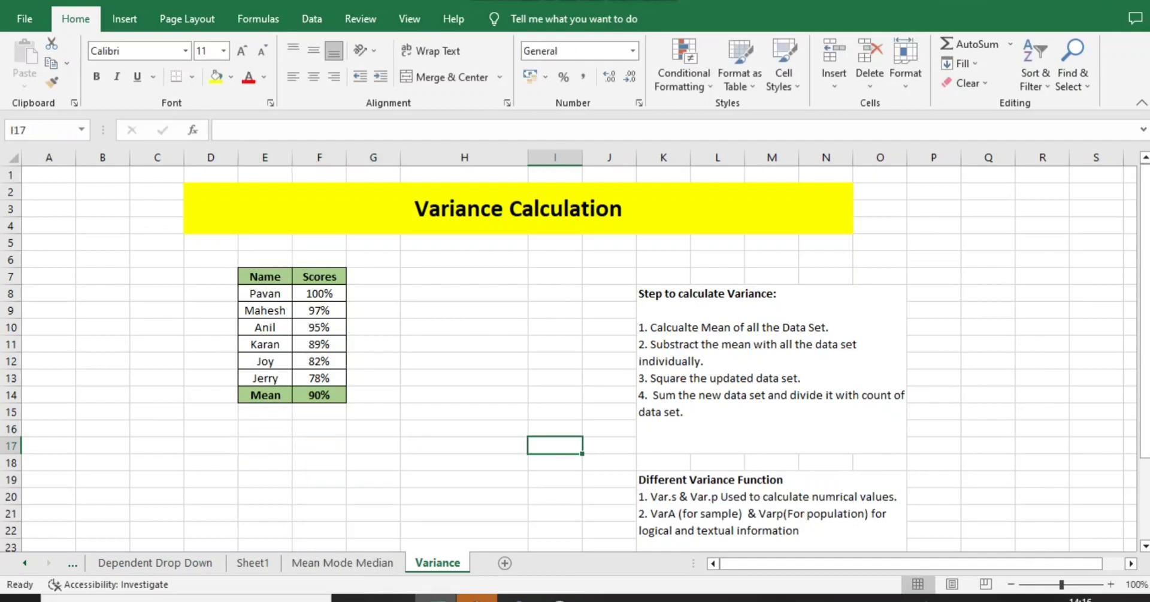
key("Down")
key("Down")
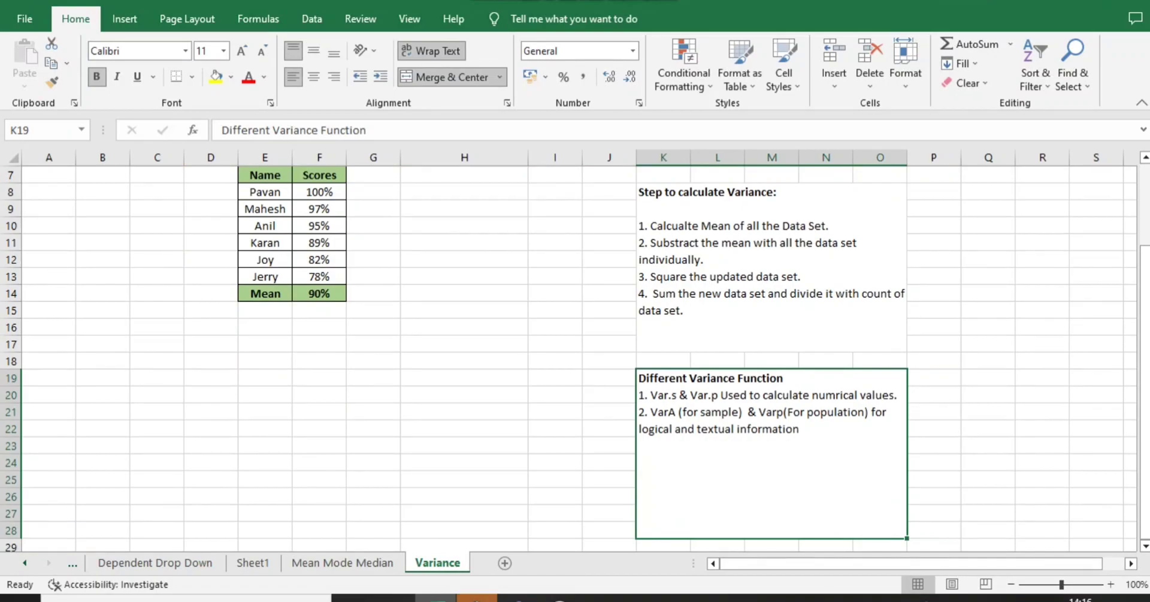
key("Left")
key("Left")
key("Left")
type("=var")
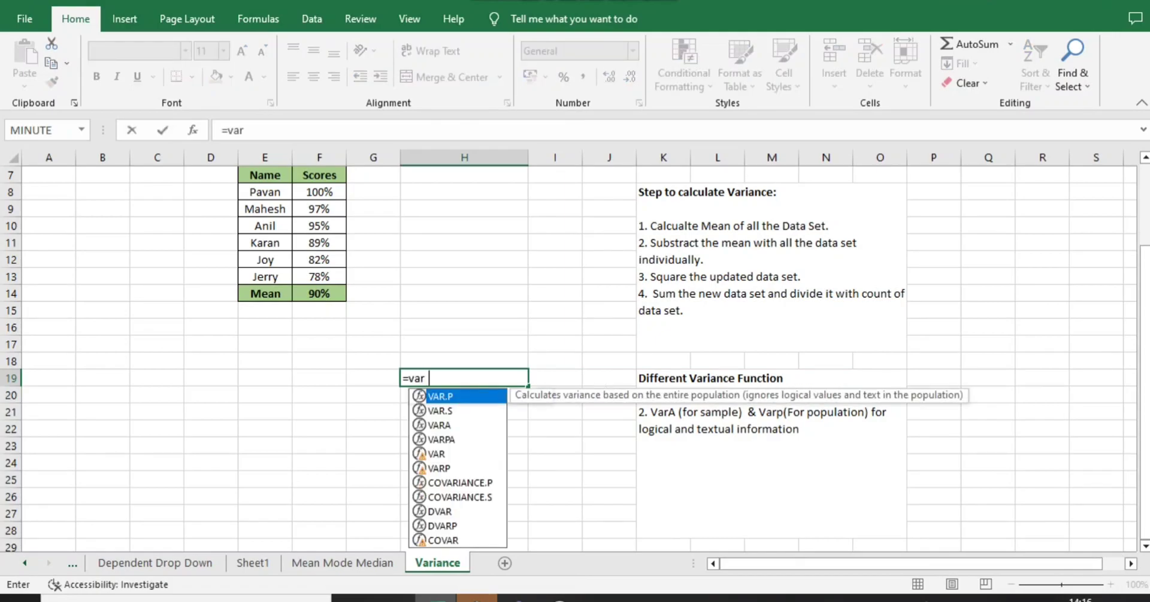
type("(")
key("Left")
key("Left")
key("Escape")
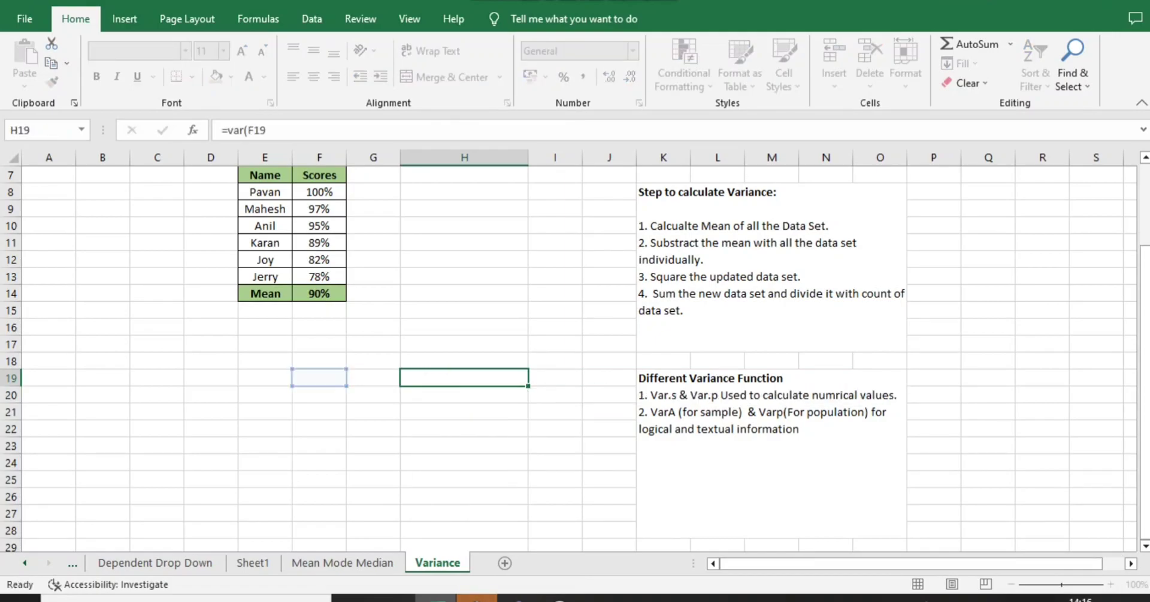
left_click(772, 453)
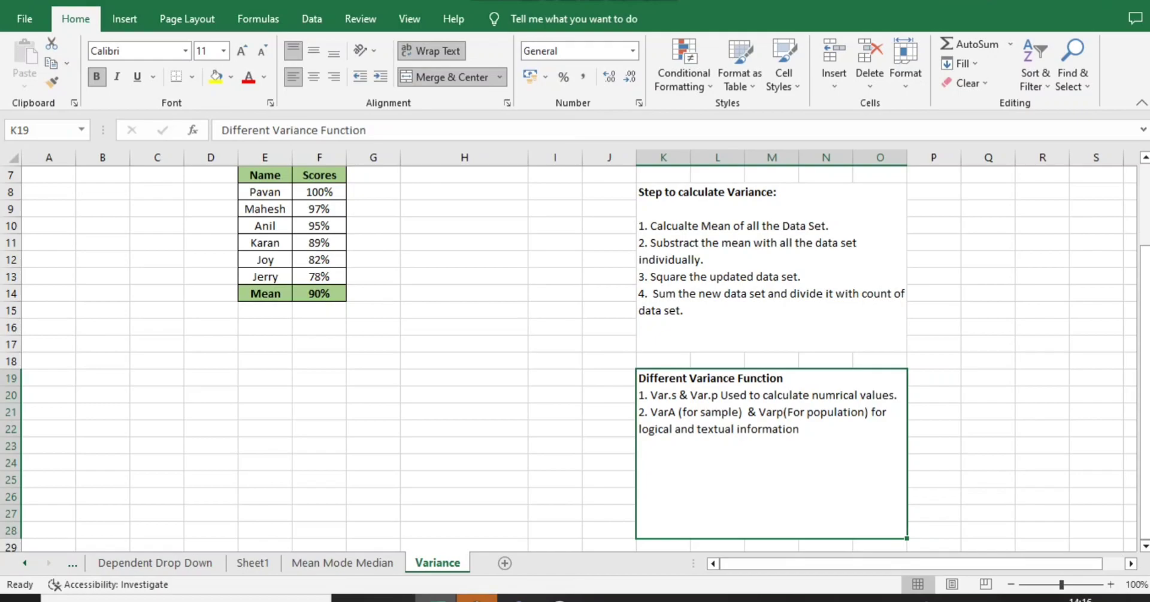
Step: Replace the label in cell E14 of the scores table's last row with Variance
key("Home")
key("Right")
key("Right")
key("Right")
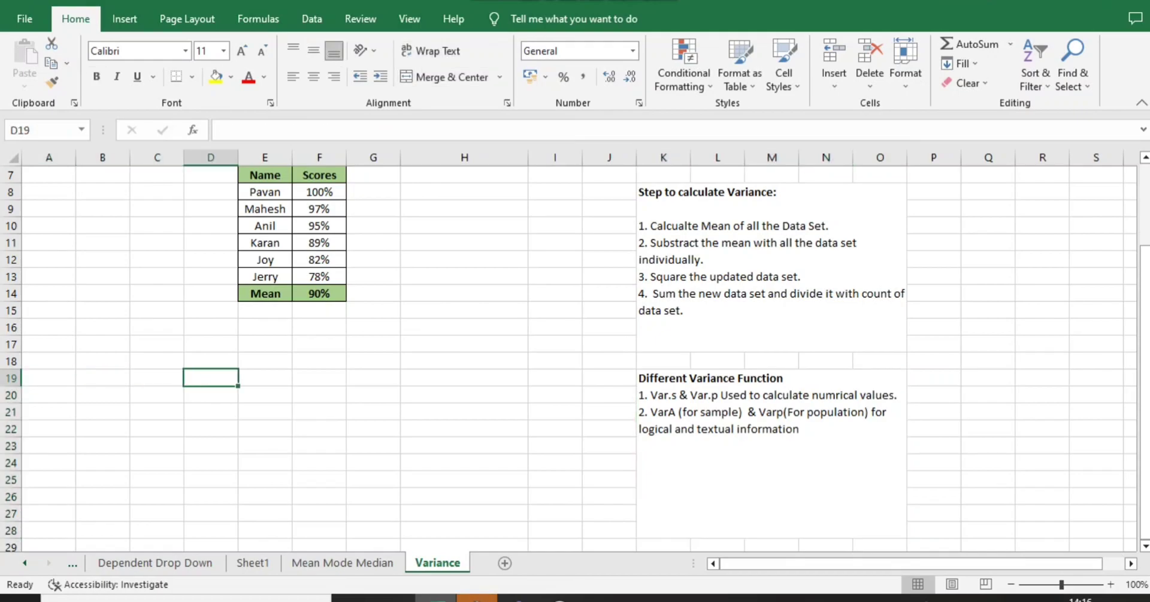
key("Right")
key("Up")
key("Up")
key("Up")
key("Up")
key("Up")
type("Variance")
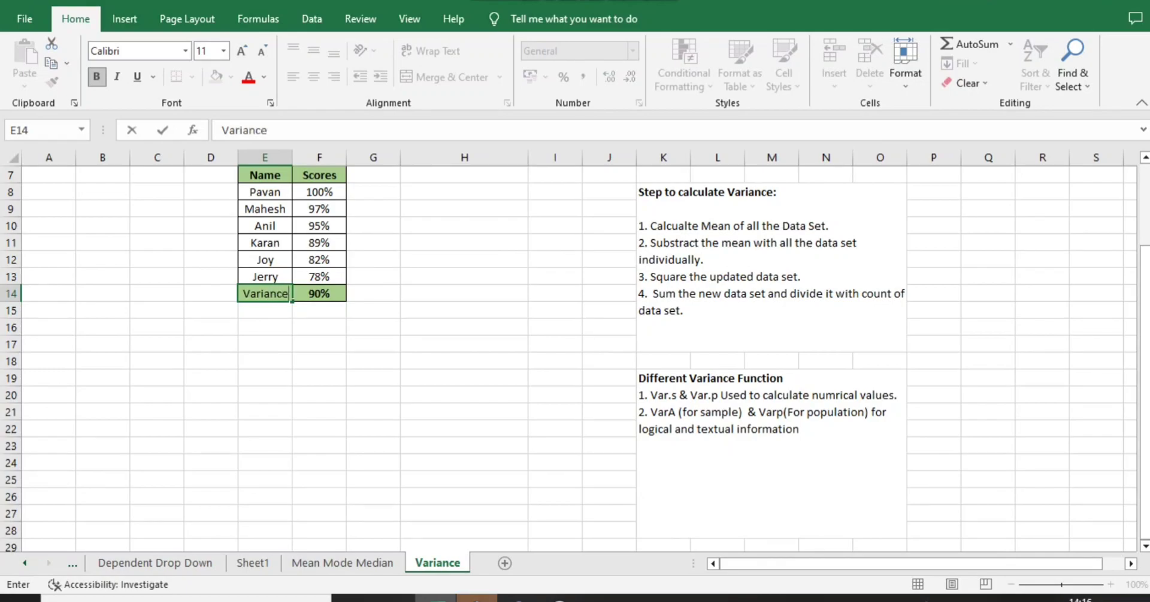
key("Tab")
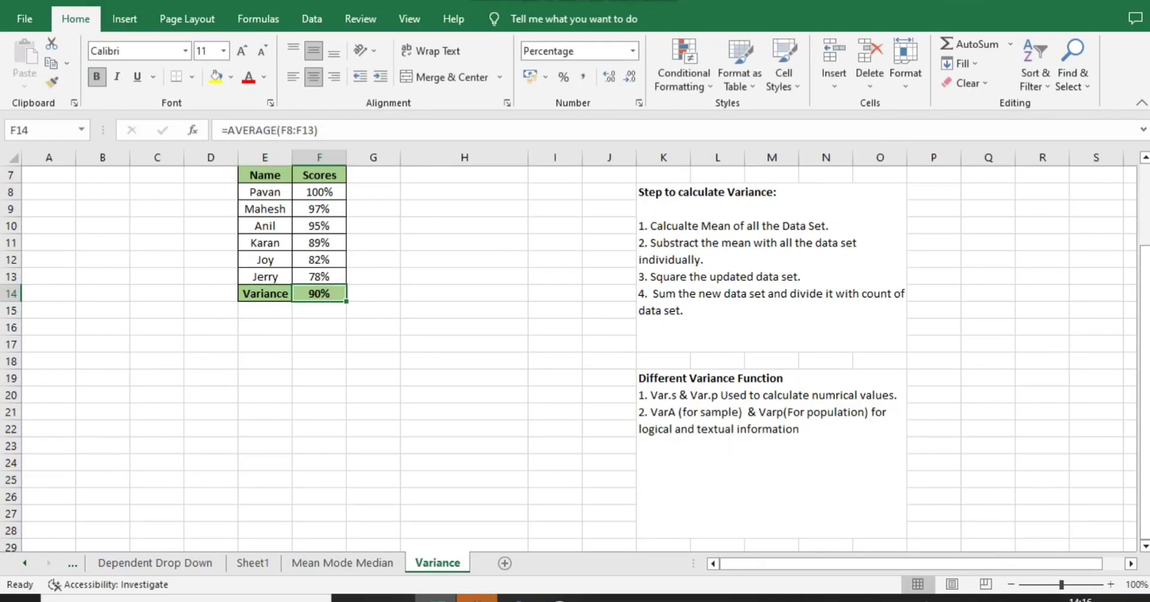
Step: Calculate the variance of the scores F8:F13 in cell F14 with the VAR function
type("=var")
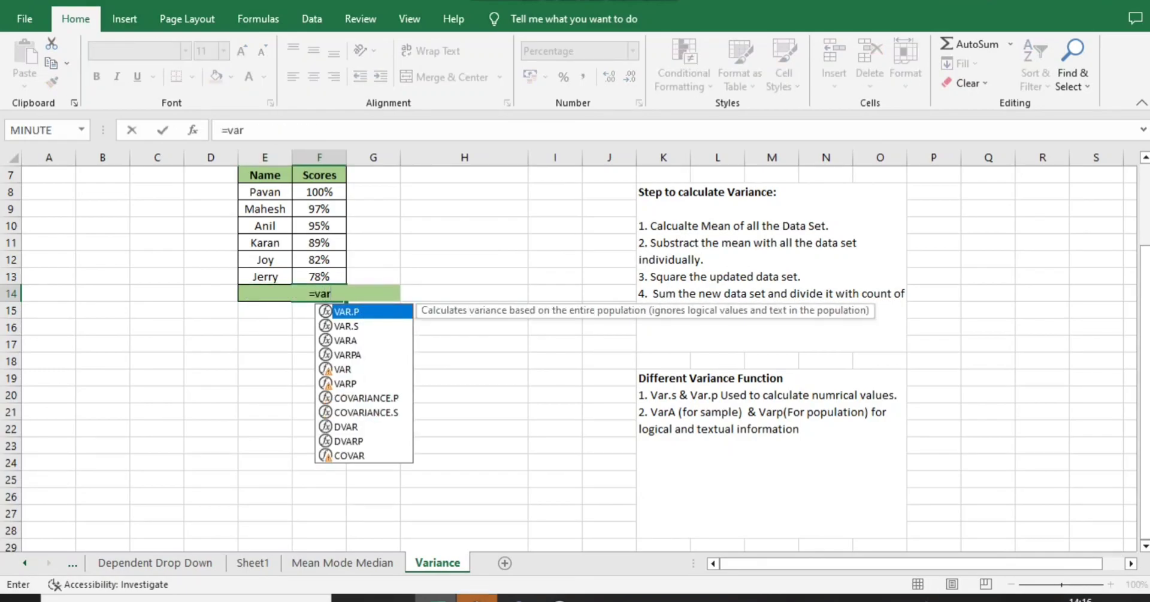
type("(")
left_click_drag(319, 276, 320, 192)
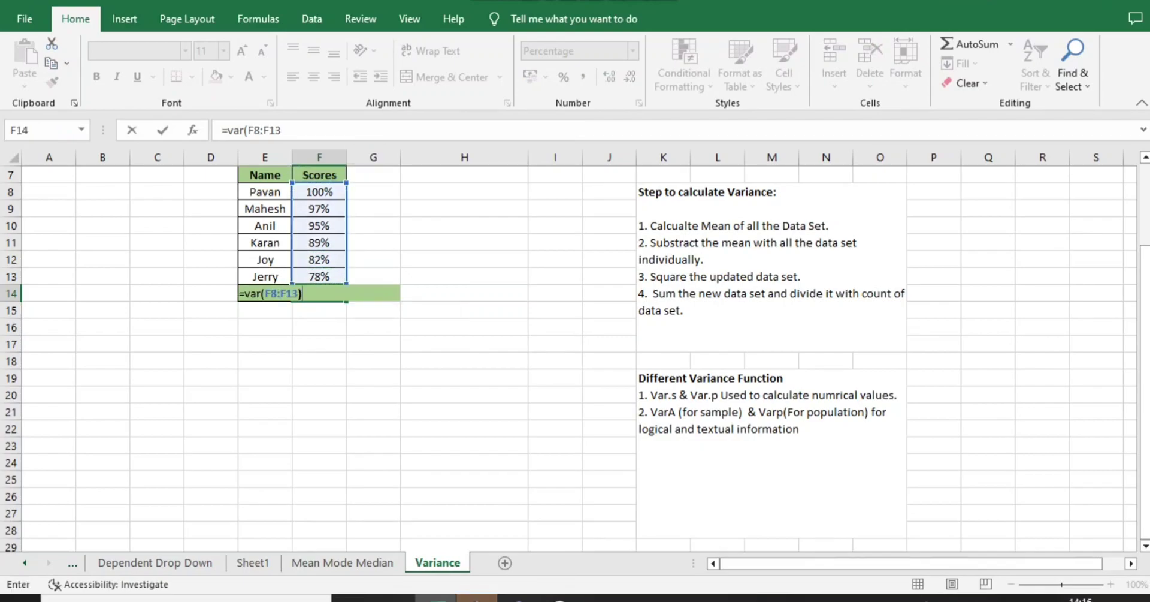
key("Return")
left_click(319, 293)
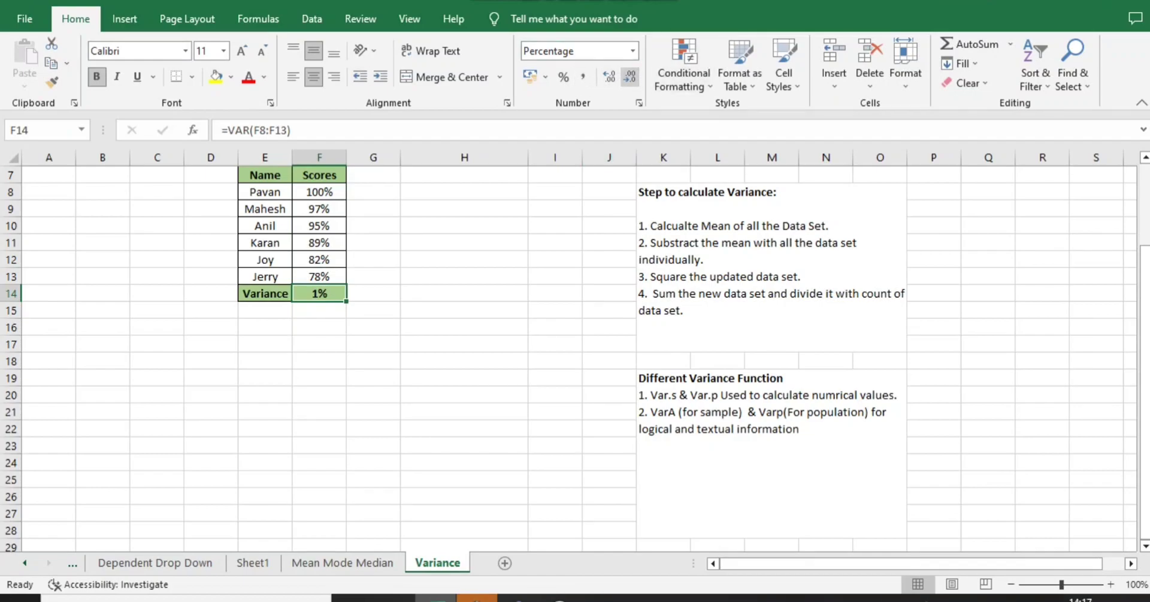
Step: Format the variance percentage in cell F14 to show one decimal place
left_click(609, 76)
left_click(609, 76)
left_click(630, 76)
key("Left")
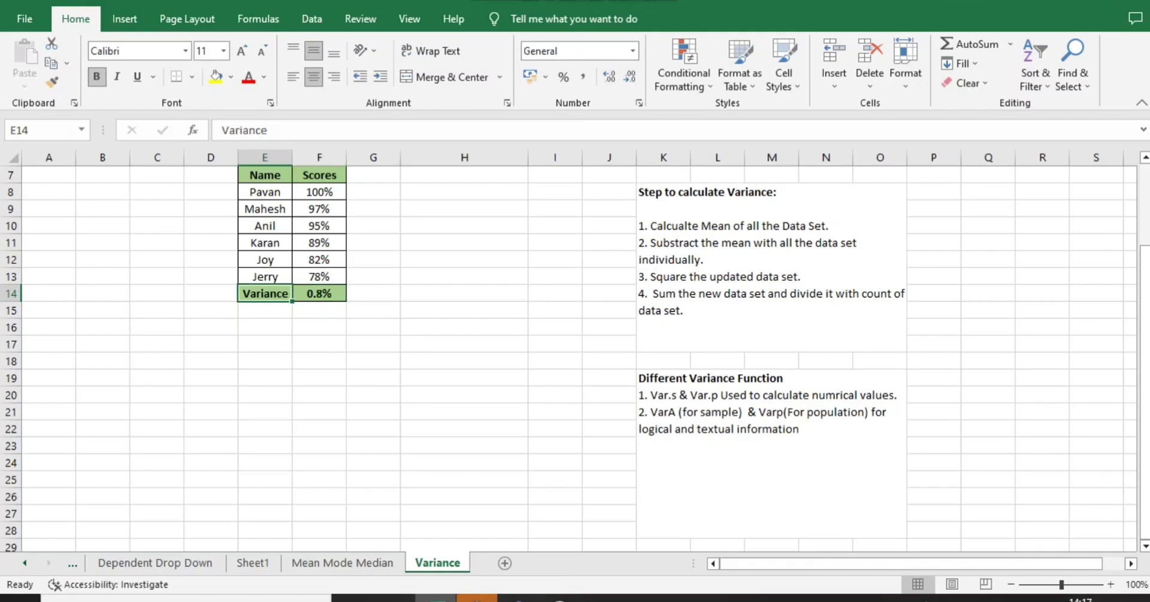
Step: Review the scores table E7:F14 from its header row to the Variance row
key("shift+Right")
key("ctrl+Up")
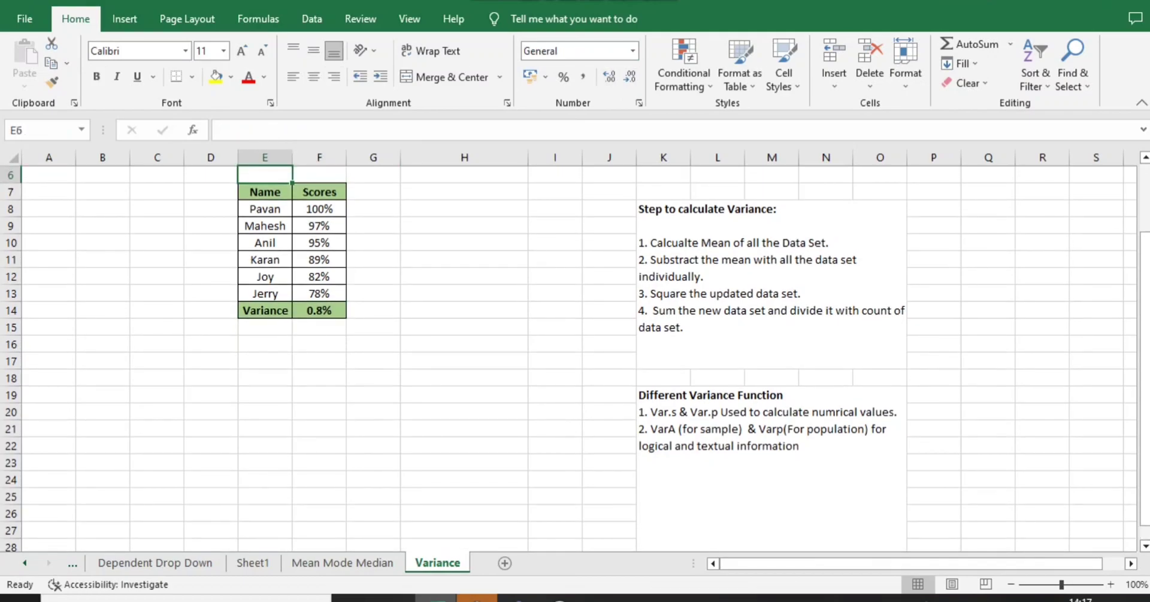
key("Up")
key("Up")
key("Down")
key("Down")
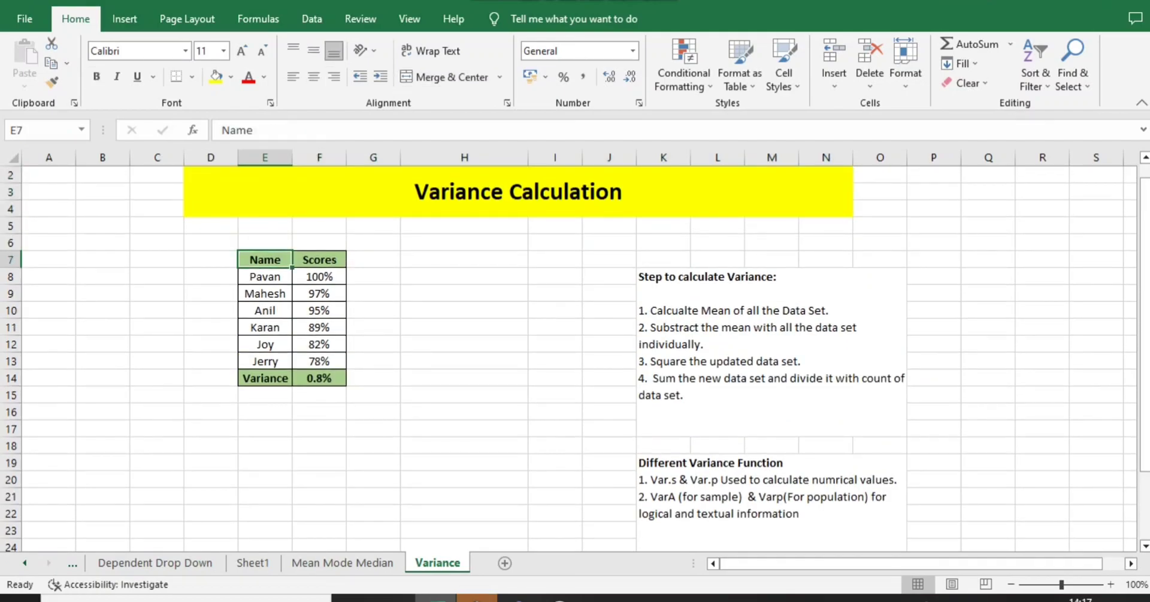
key("Right")
key("Left")
key("ctrl+shift+Down")
key("shift+Right")
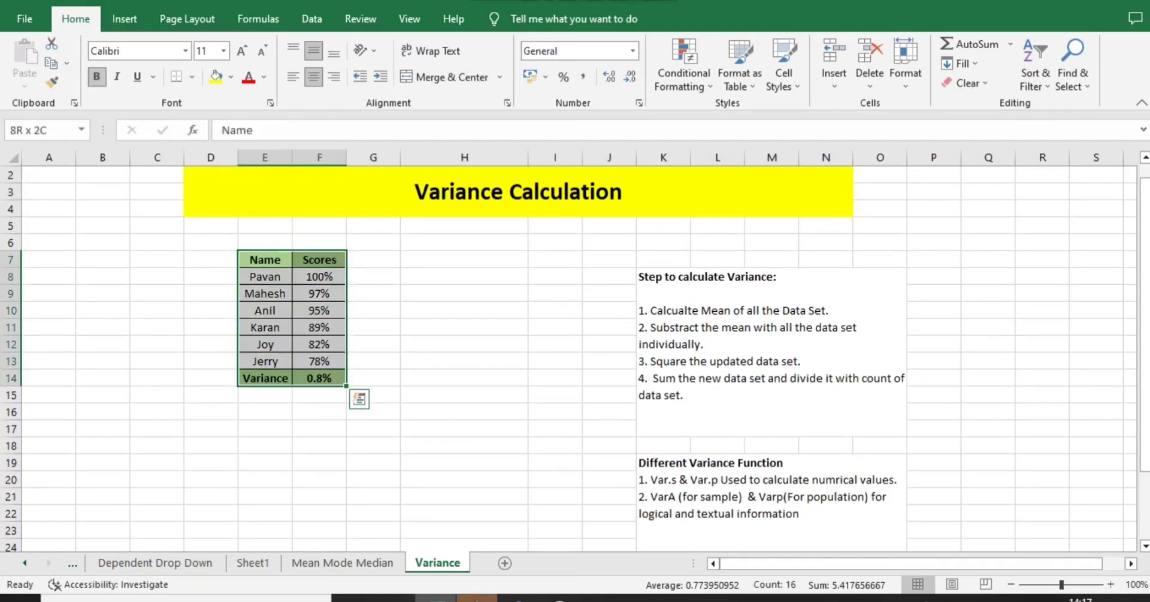
Step: Fill the merged cell K8 containing the variance calculation steps with yellow
key("Right")
key("ctrl+Right")
key("ctrl+Left")
key("Down")
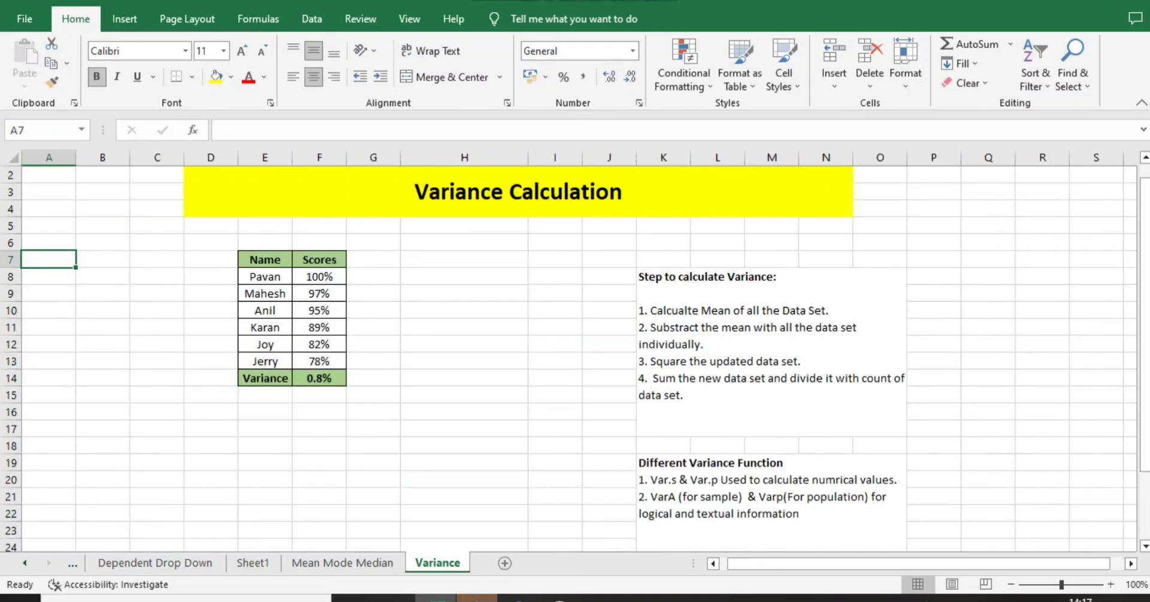
key("ctrl+Right")
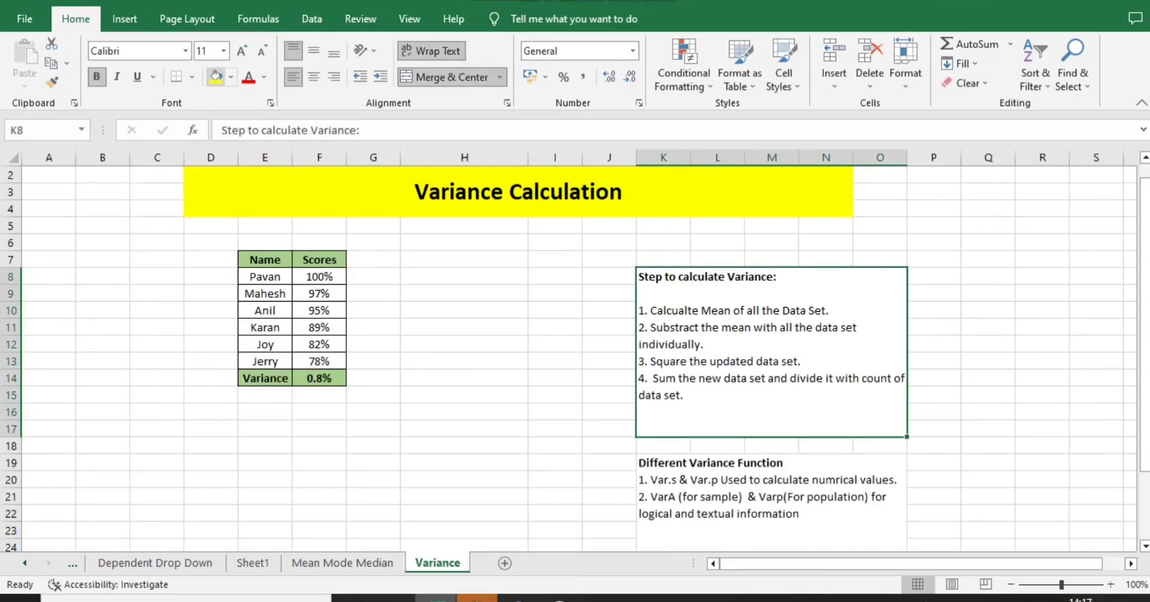
left_click(214, 76)
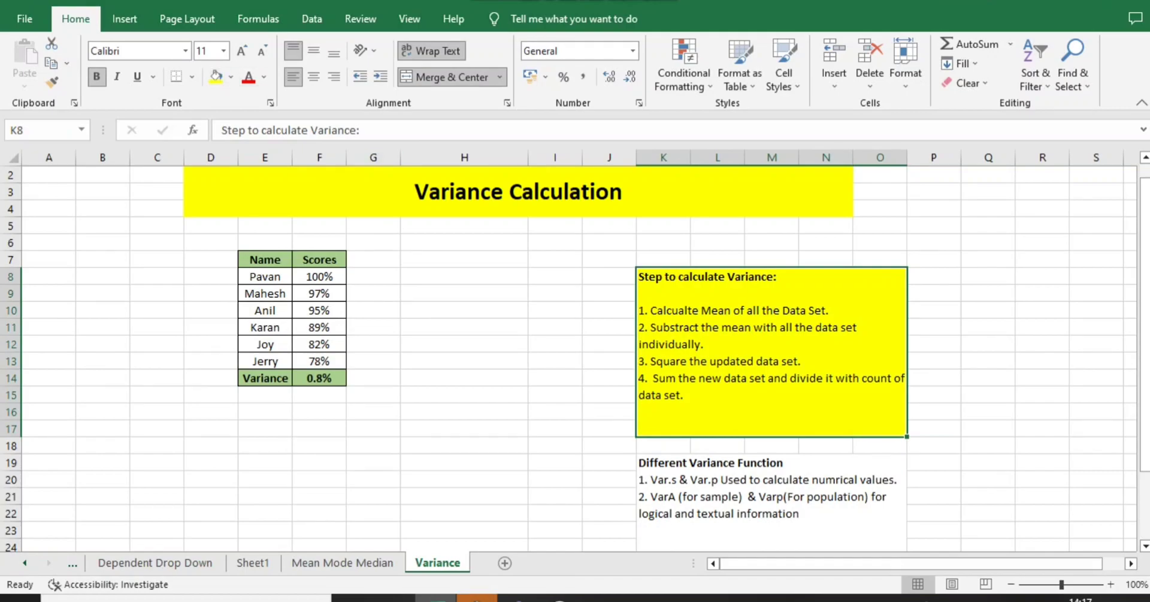
Step: Clear the Variance label and its formula from cells E14 and F14
left_click(319, 411)
key("Left")
key("Up")
key("Up")
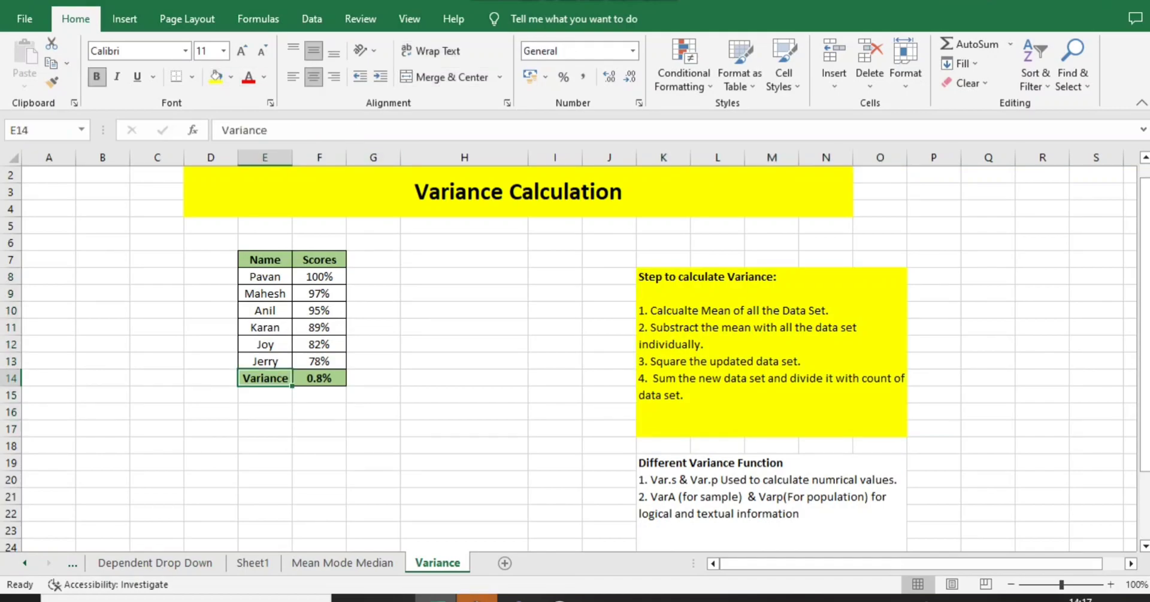
key("shift+Right")
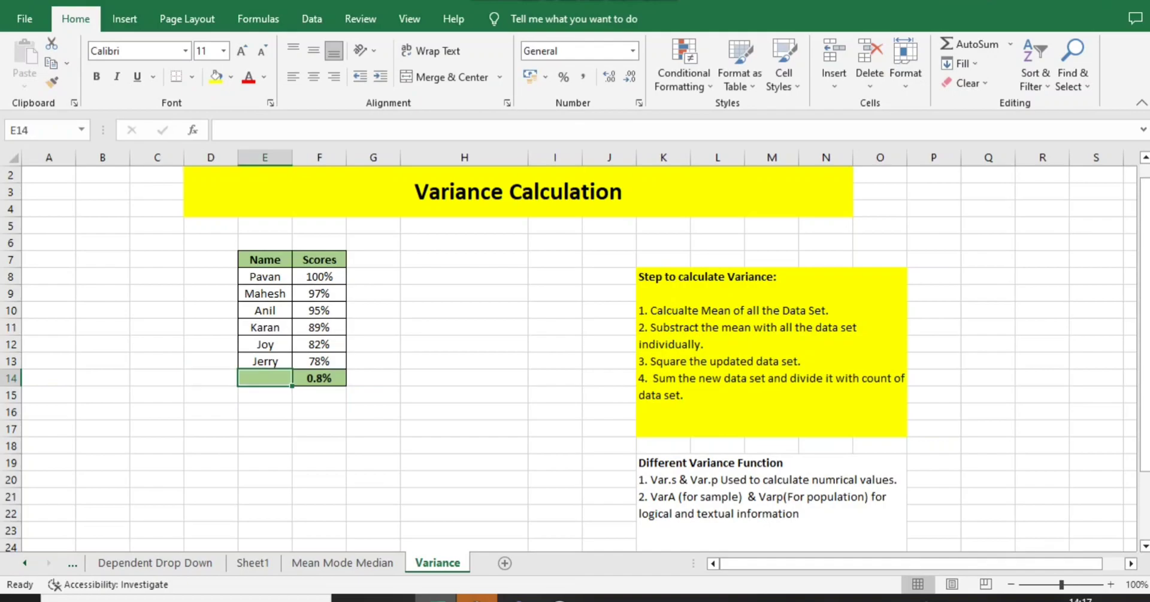
key("Right")
key("Delete")
Step: Calculate the mean of the scores in cell E16 with =AVERAGE(F8:F13)
key("Left")
key("Down")
key("Down")
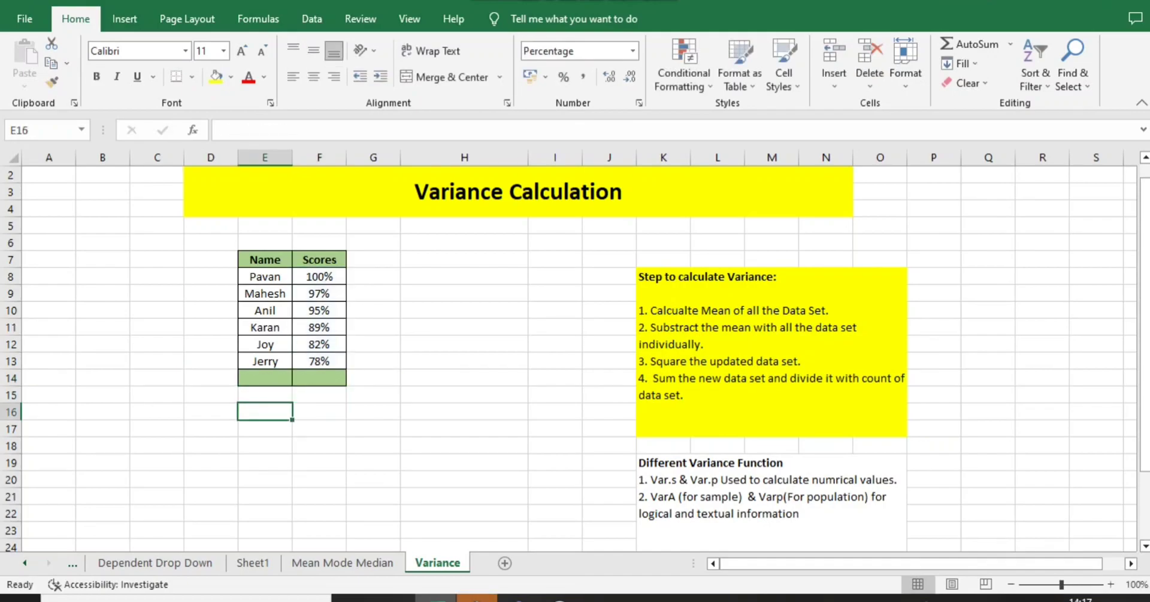
type("=averag")
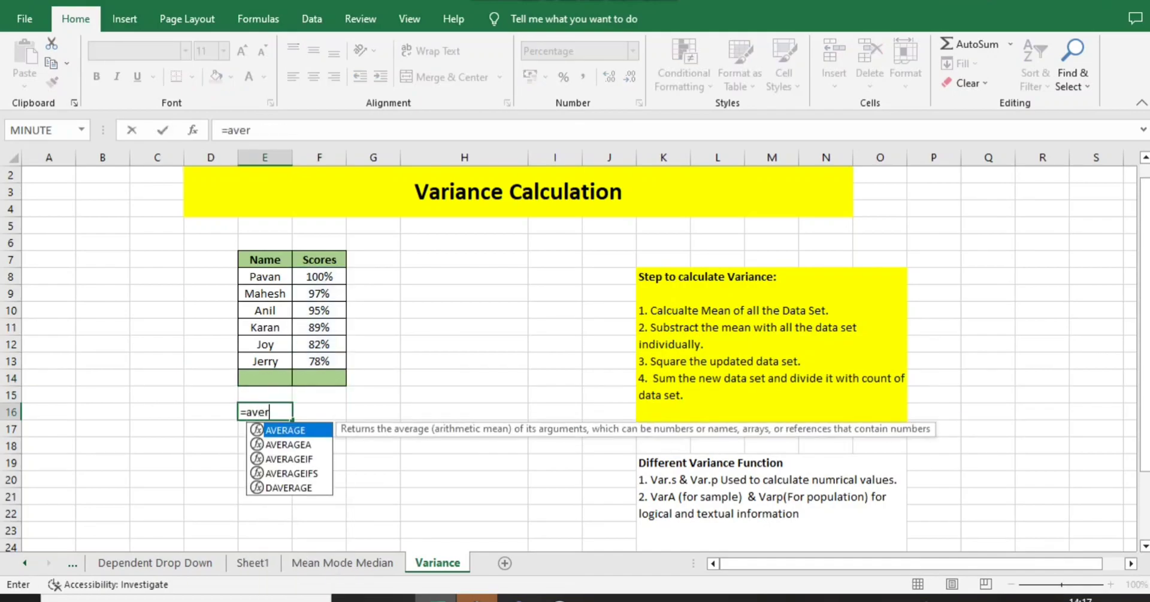
key("Tab")
key("Up")
key("Up")
key("Right")
key("Up")
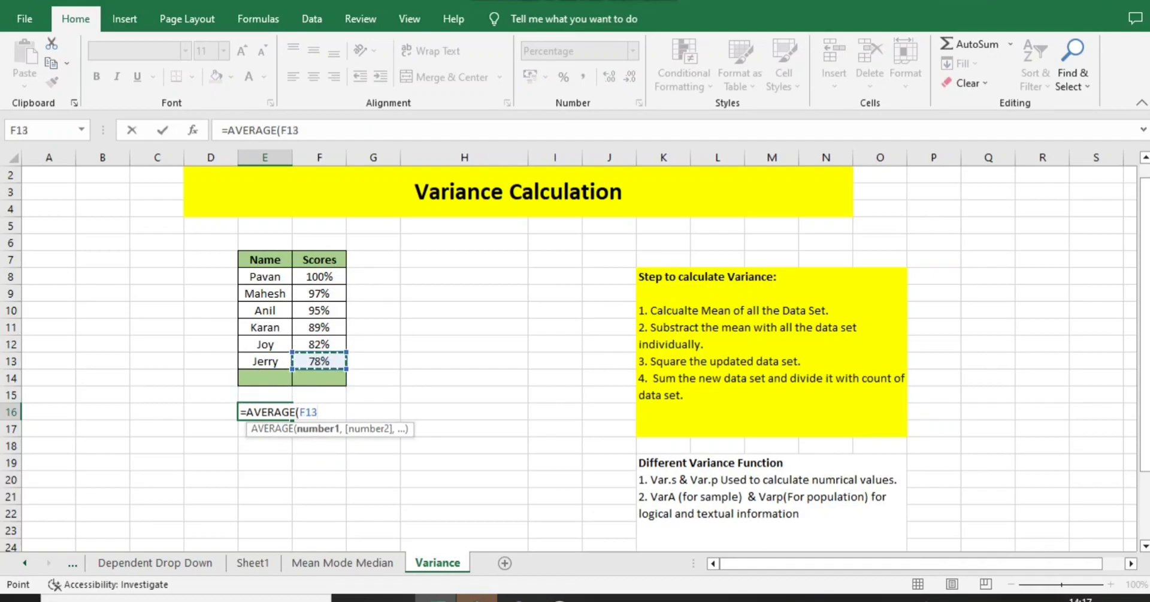
key("shift+Up")
key("shift+Up")
key("shift+Up")
key("shift+Up")
key("shift+Up")
key("shift+Up")
key("shift+Down")
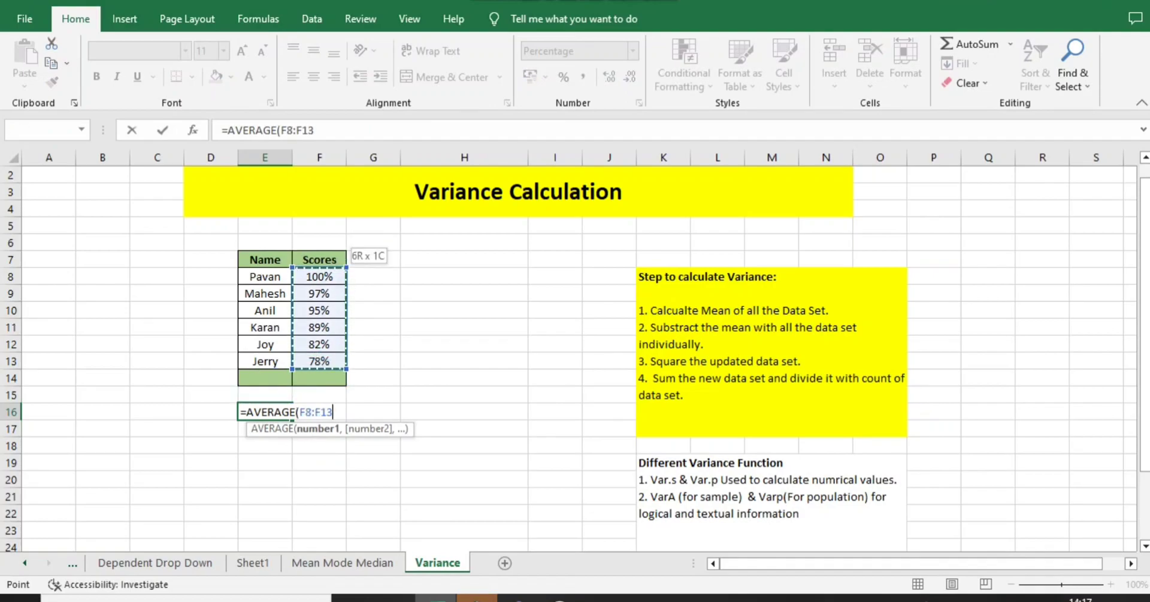
type(")")
key("Return")
key("Up")
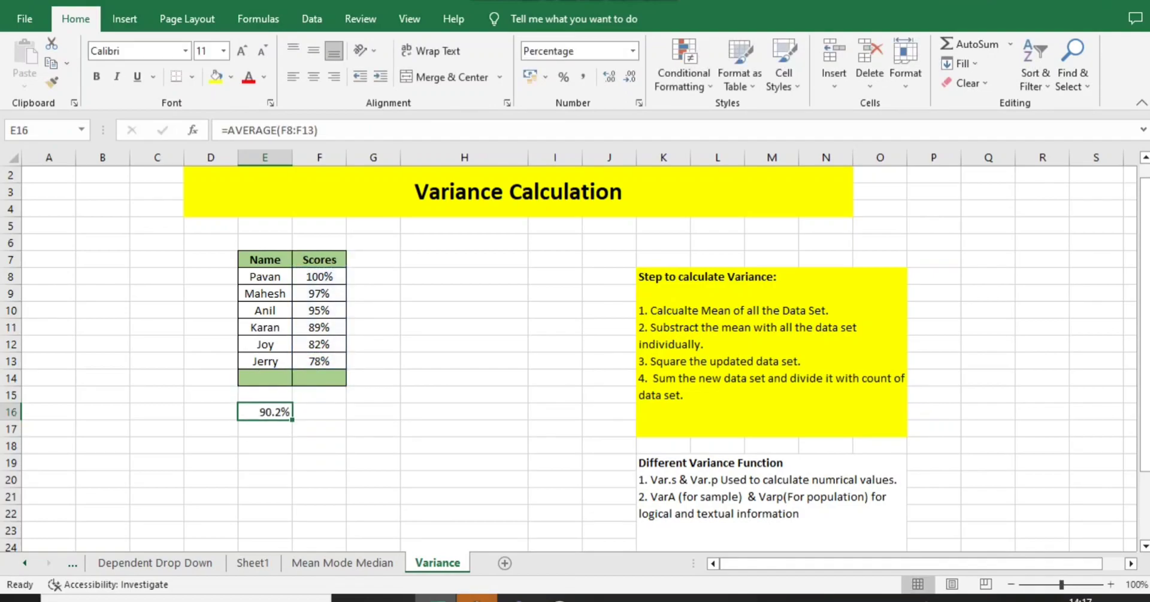
Step: Copy the Scores header cell F7 into G7 to start a new column beside the scores
key("Right")
key("Right")
key("Left")
key("Left")
key("Up")
key("Down")
key("ctrl+Up")
key("ctrl+Up")
key("Right")
key("ctrl+c")
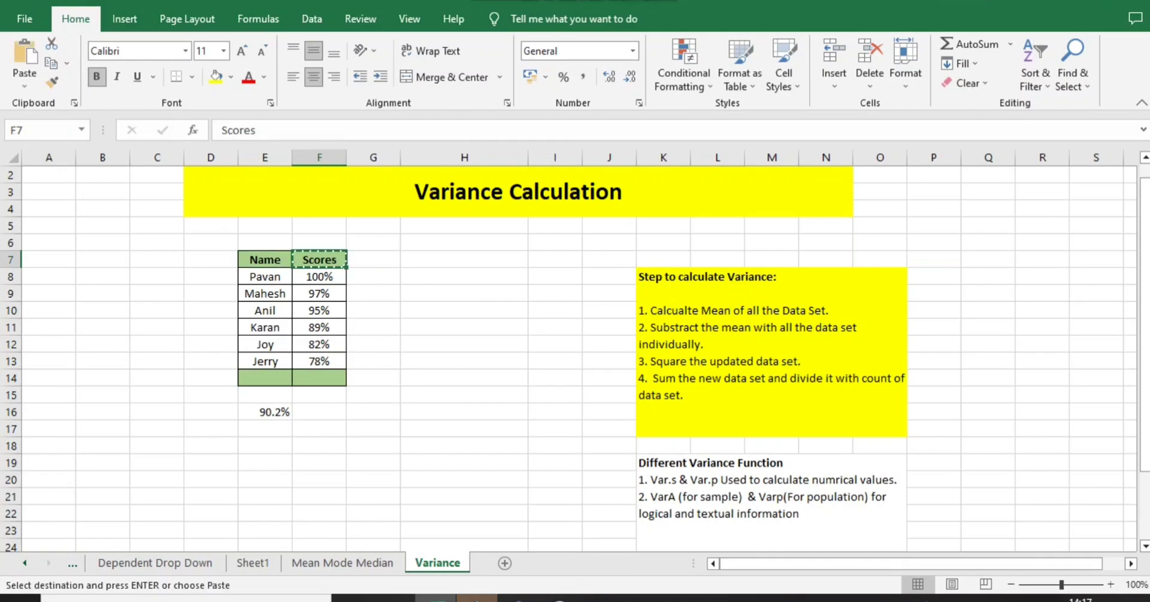
key("Right")
key("ctrl+v")
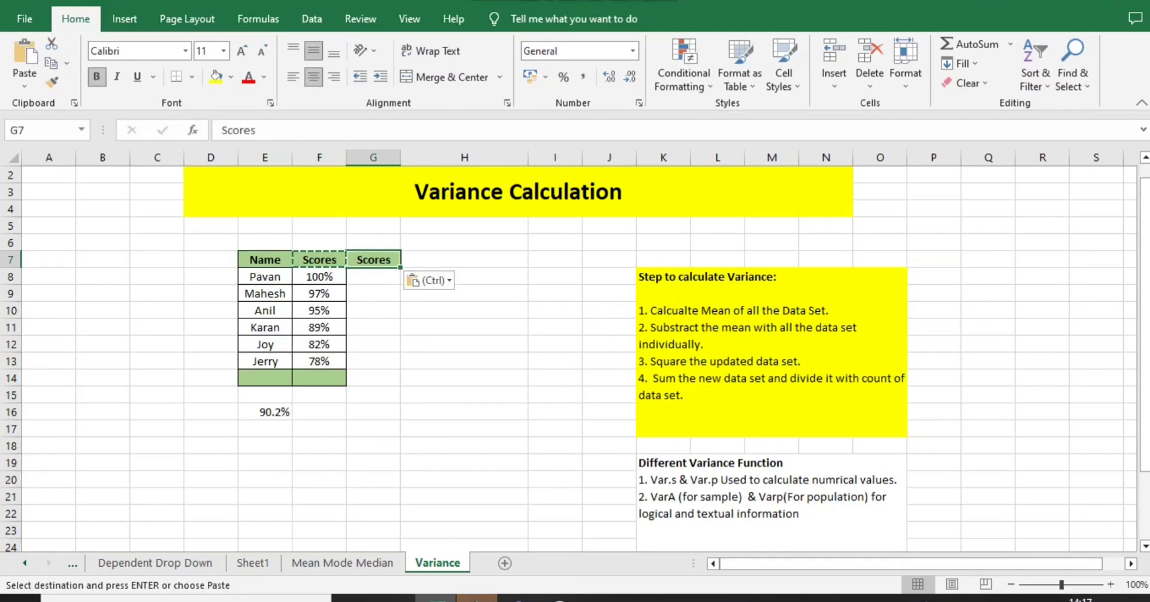
Step: Replace the header text in G7 with "New Data Set"
type("N")
key("BackSpace")
type("New")
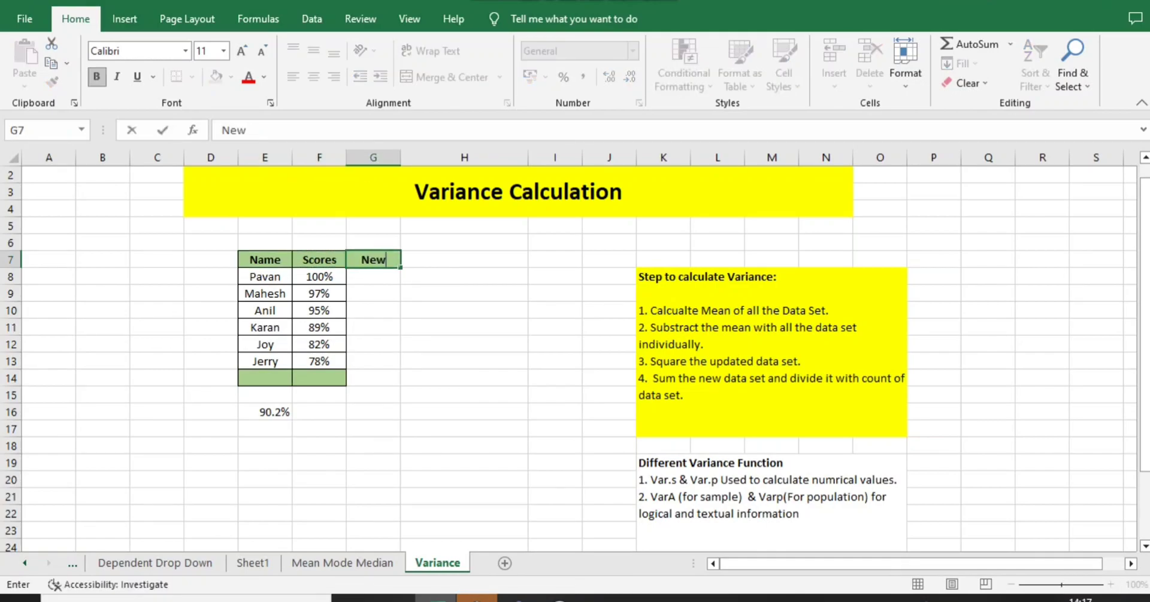
type(" Data Se")
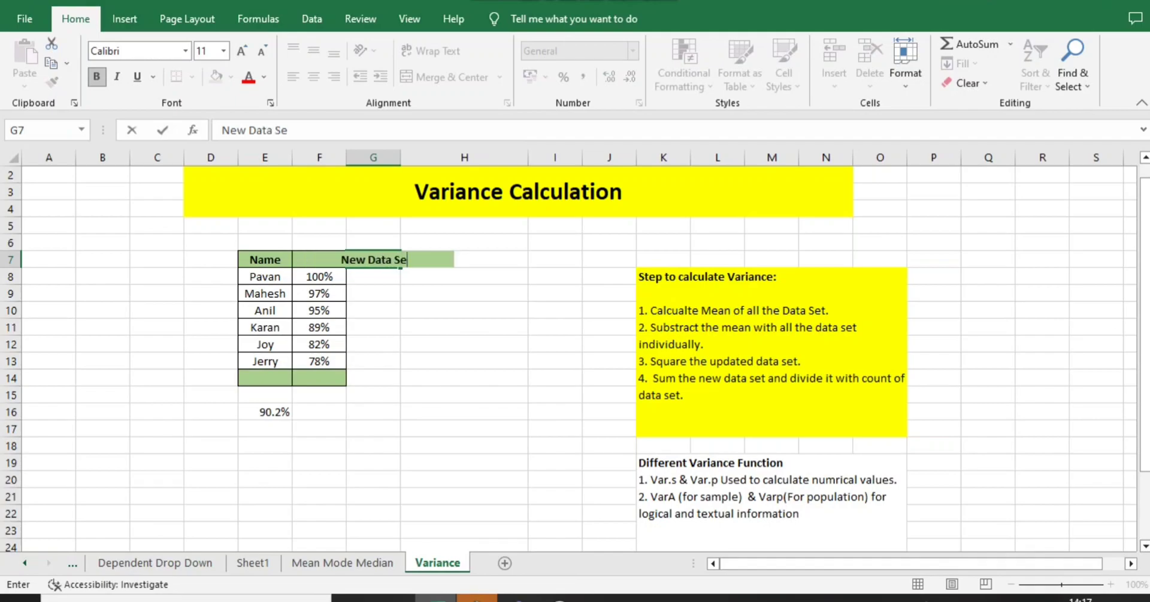
type("t")
key("ctrl+Return")
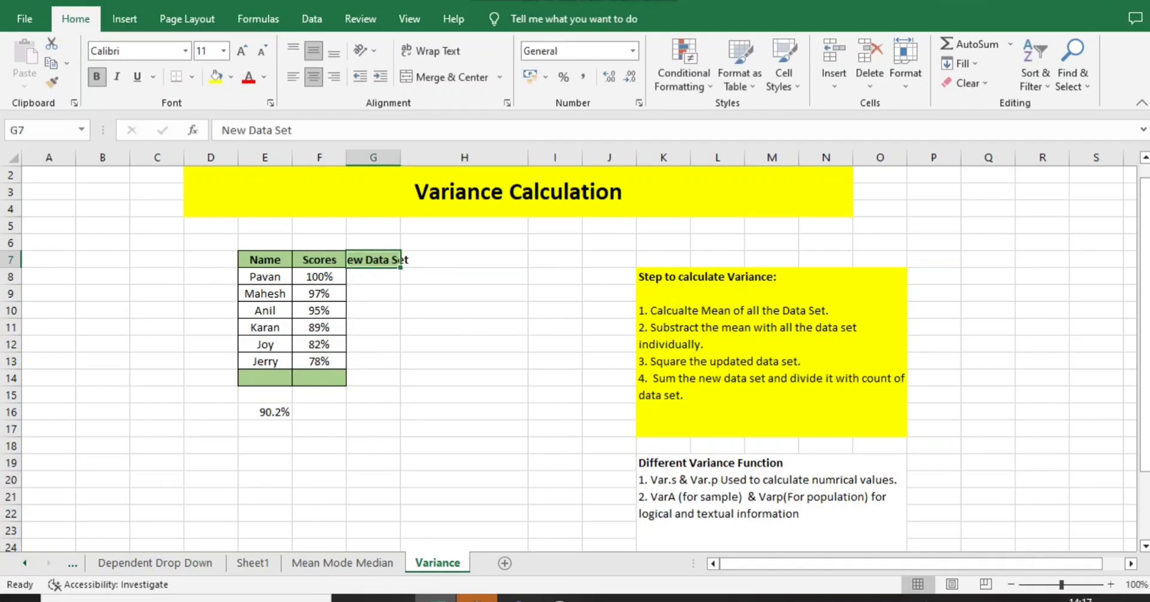
Step: Autofit the width of column G to its New Data Set header
key("ctrl+a")
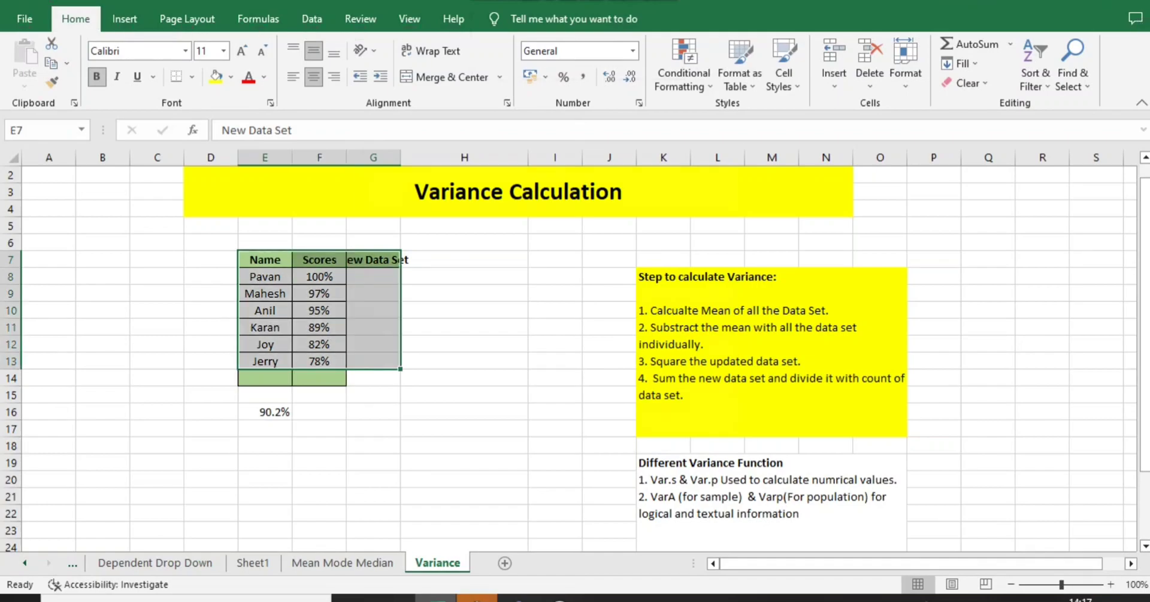
key("alt+o")
key("a")
key("Escape")
key("Right")
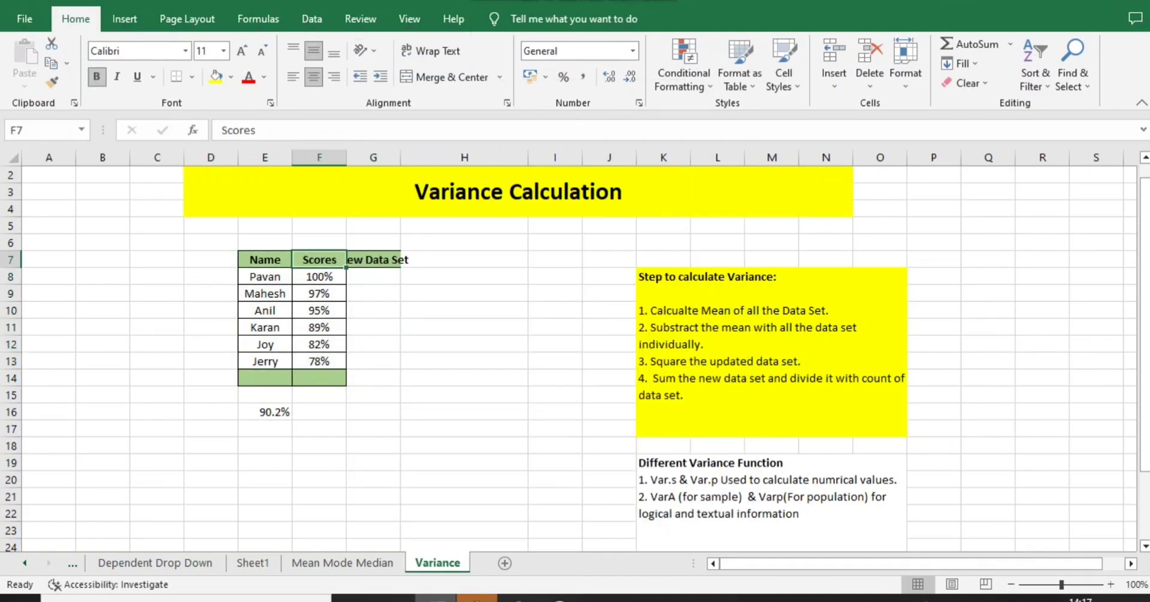
key("Right")
key("alt+o")
key("c")
key("a")
Step: Subtract the mean from the first score in cell G8 with =F8-E16
key("Down")
key("Left")
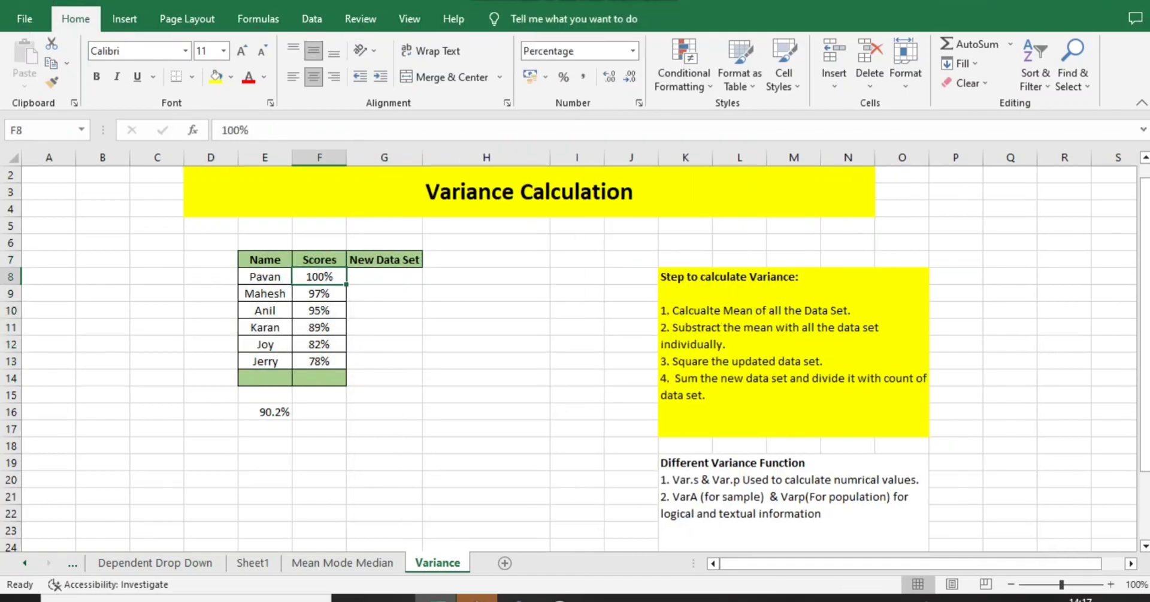
key("Right")
type("=")
key("Left")
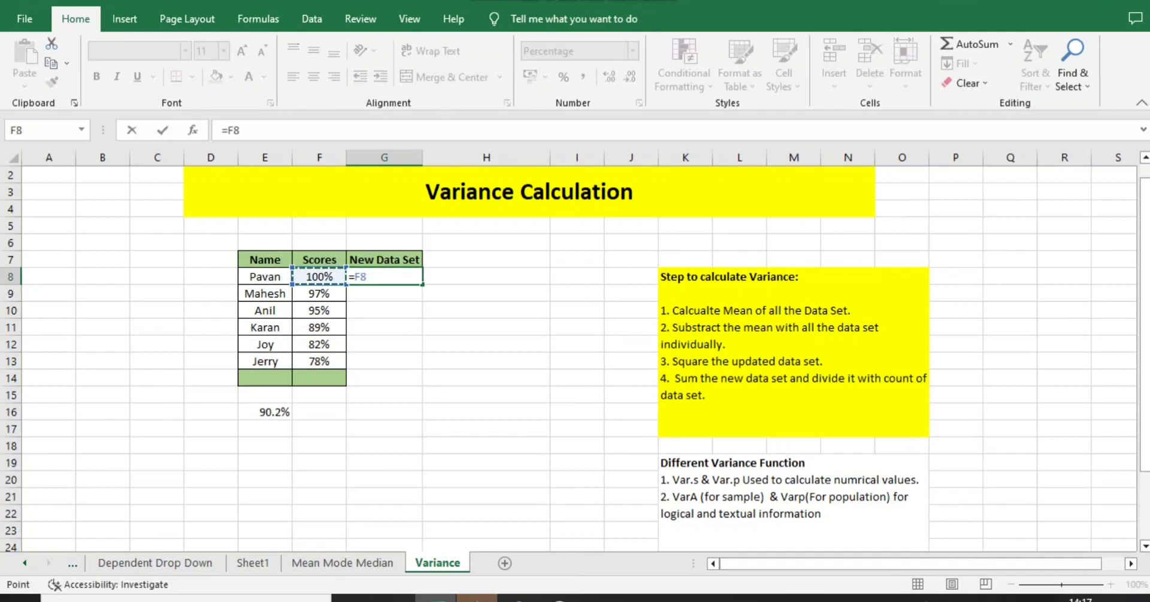
type("-")
key("Left")
key("Down")
key("Down")
key("Down")
key("Down")
key("Down")
key("Down")
key("Down")
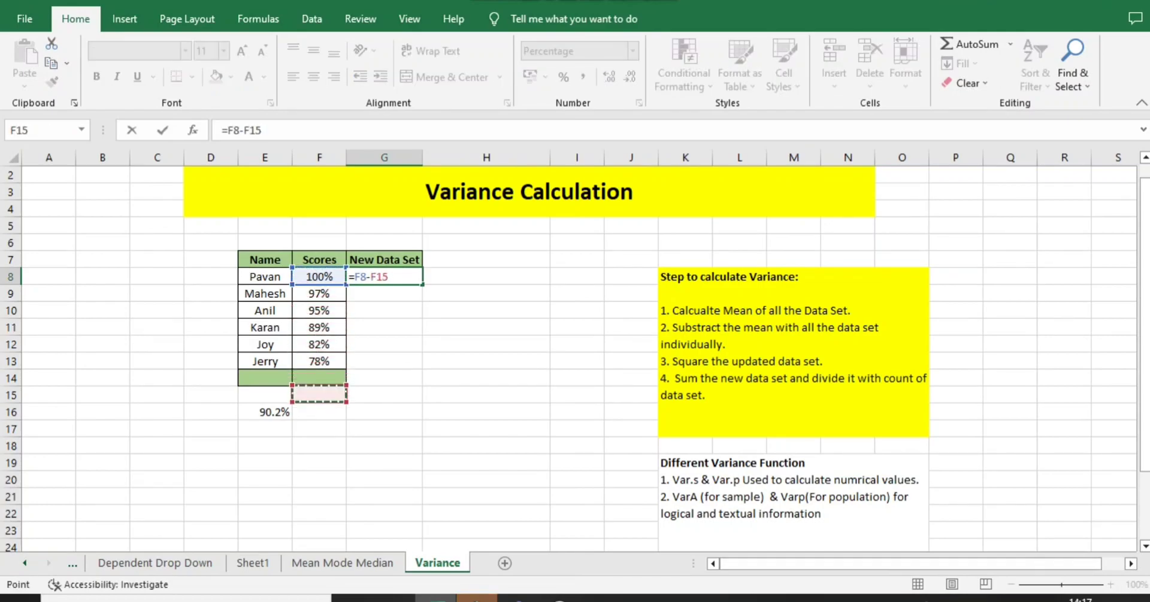
key("Down")
key("Left")
key("Return")
key("Up")
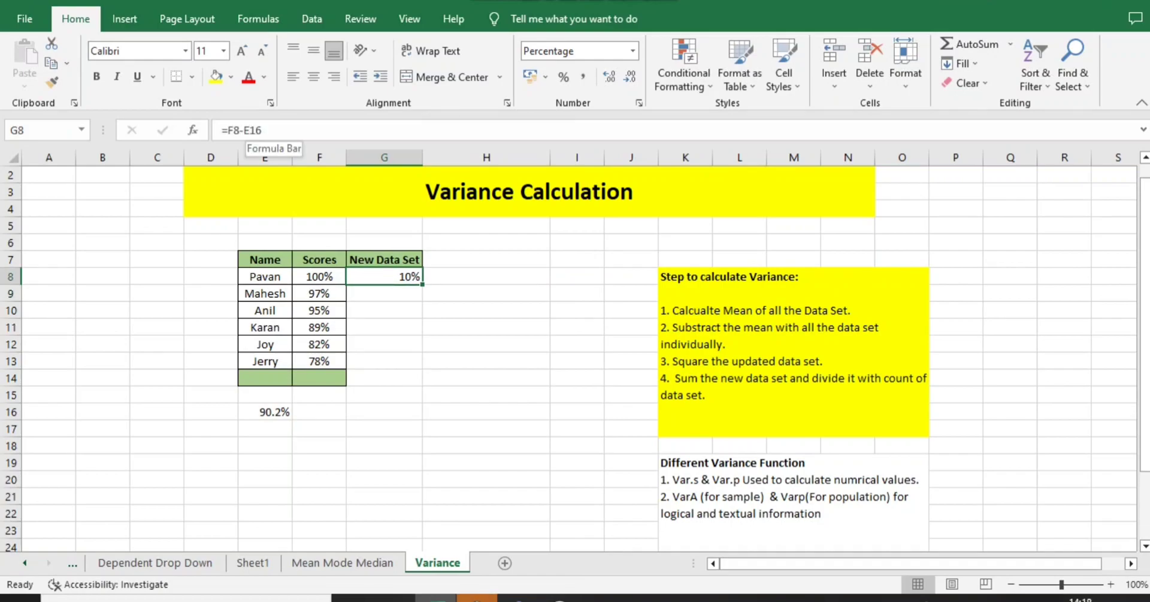
Step: Lock the row of the mean reference in G8 so the formula reads =F8-E$16
left_click(249, 130)
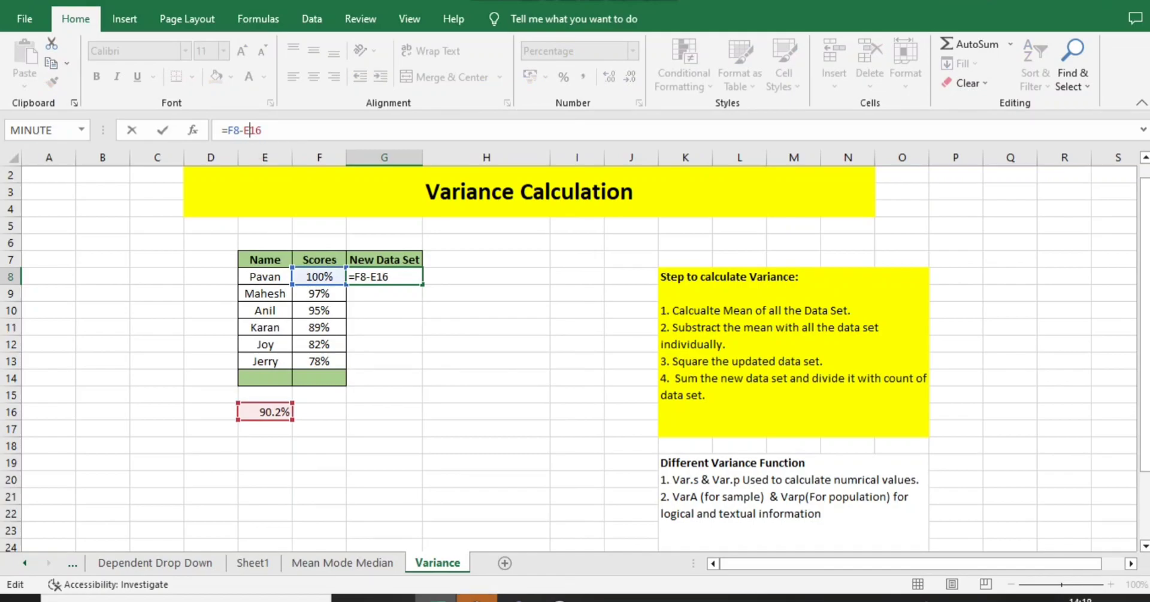
type("$")
key("Return")
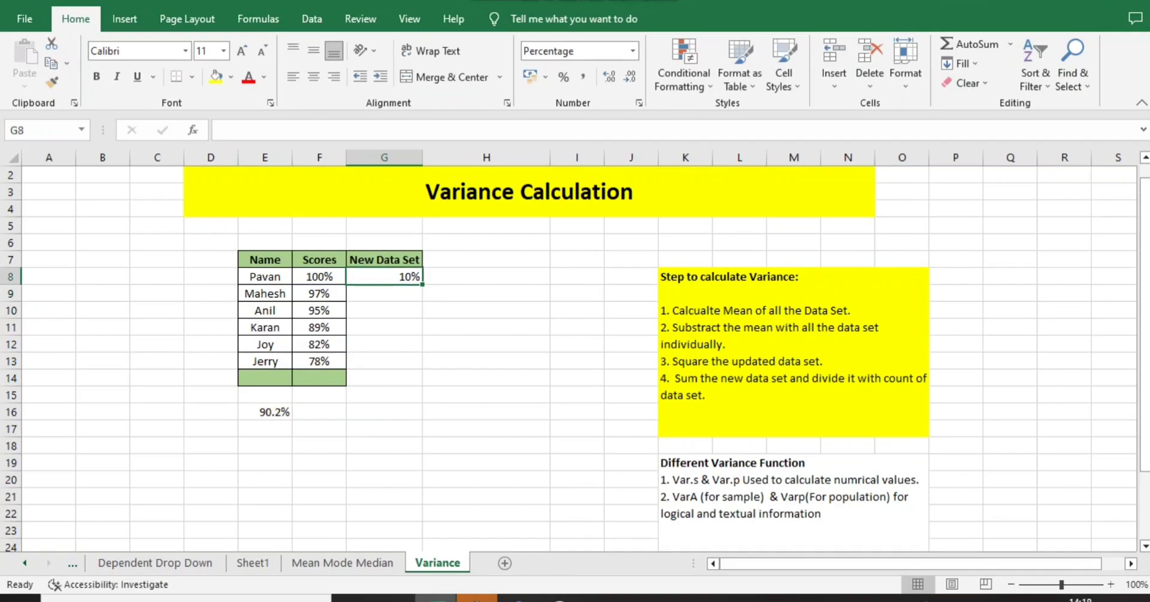
Step: Copy the G8 formula down through G13 to subtract the mean from every score
key("Up")
key("ctrl+c")
key("shift+Down")
key("shift+Down")
key("shift+Down")
key("shift+Down")
key("shift+Down")
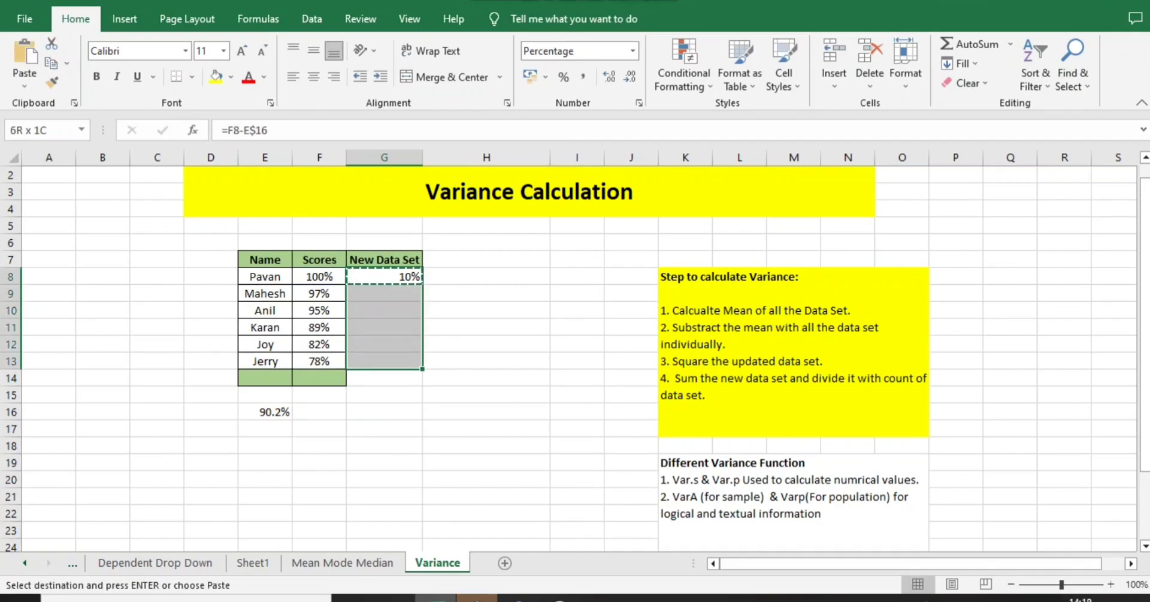
key("ctrl+v")
key("Left")
key("Left")
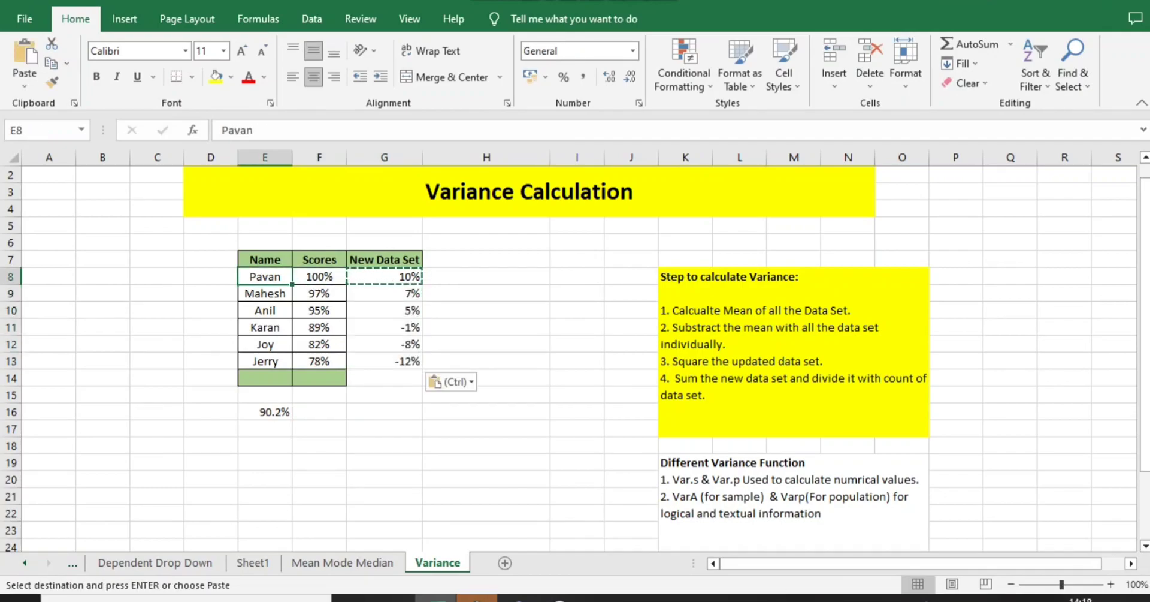
key("ctrl")
key("Right")
key("Escape")
key("Right")
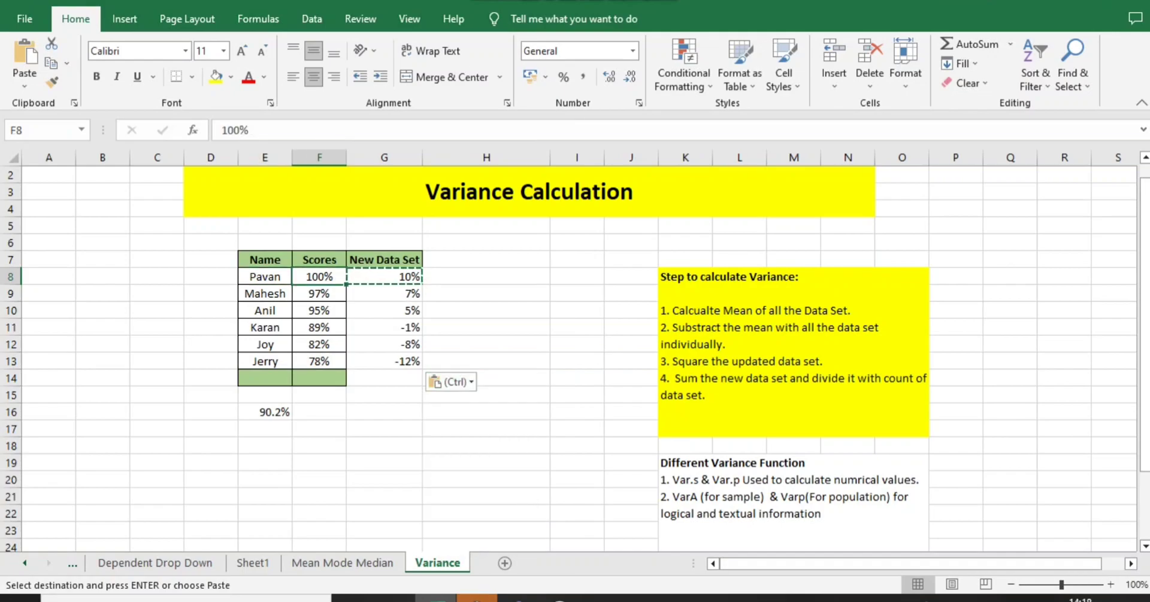
key("Right")
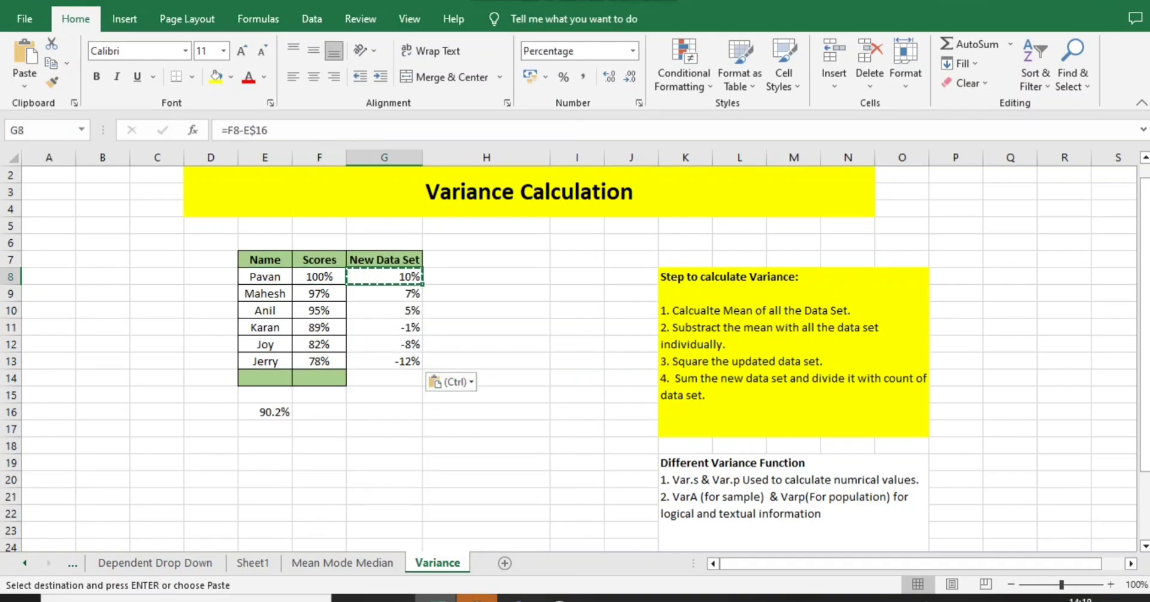
key("ctrl")
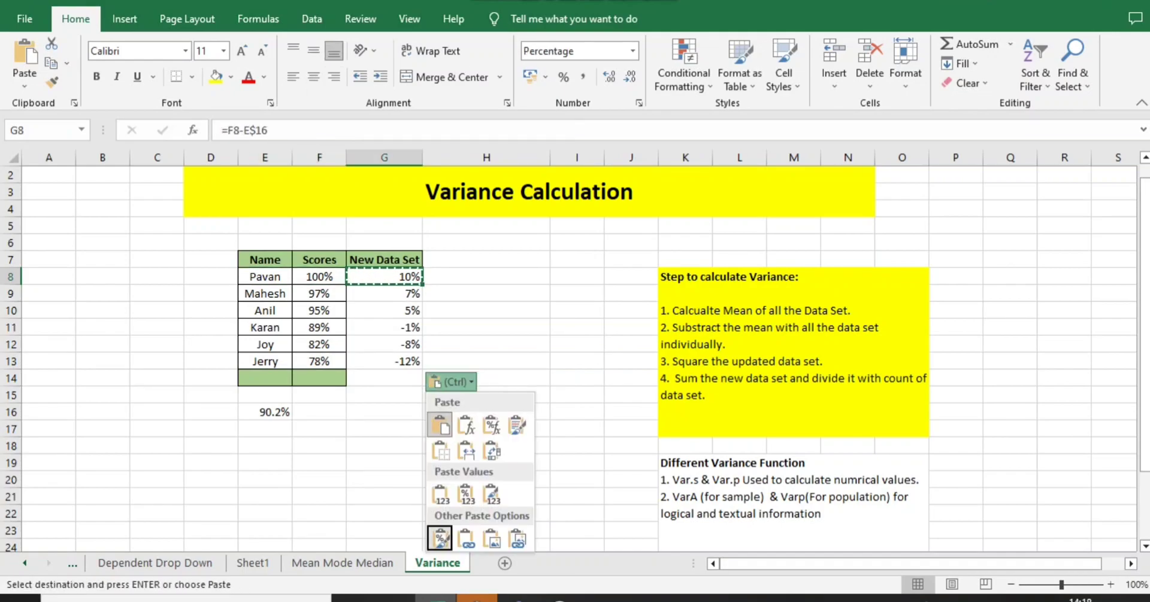
key("Escape")
Step: Copy the G7 header to H7 and change its text to "Suqure Neew Data Set"
key("Up")
key("ctrl+c")
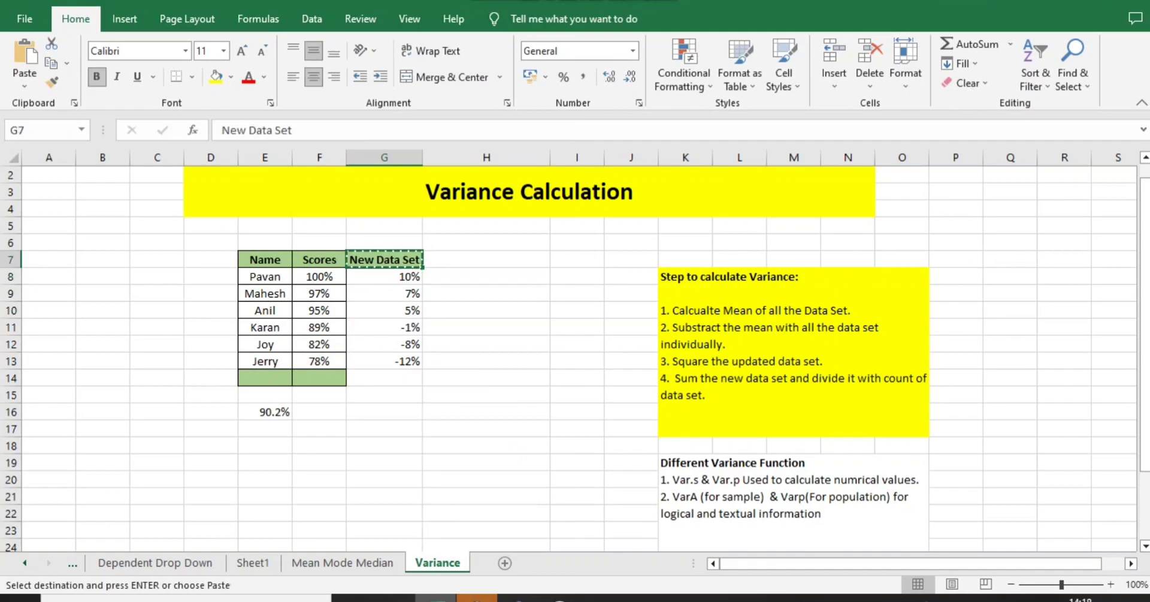
key("Right")
key("ctrl+v")
type("Suqu")
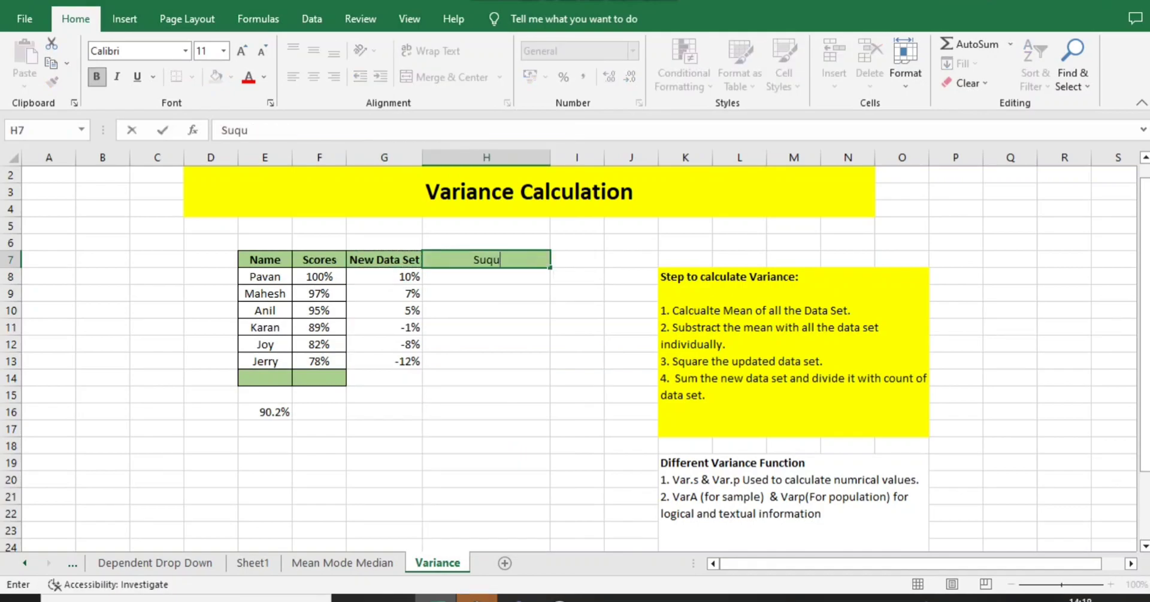
type("re Neew D")
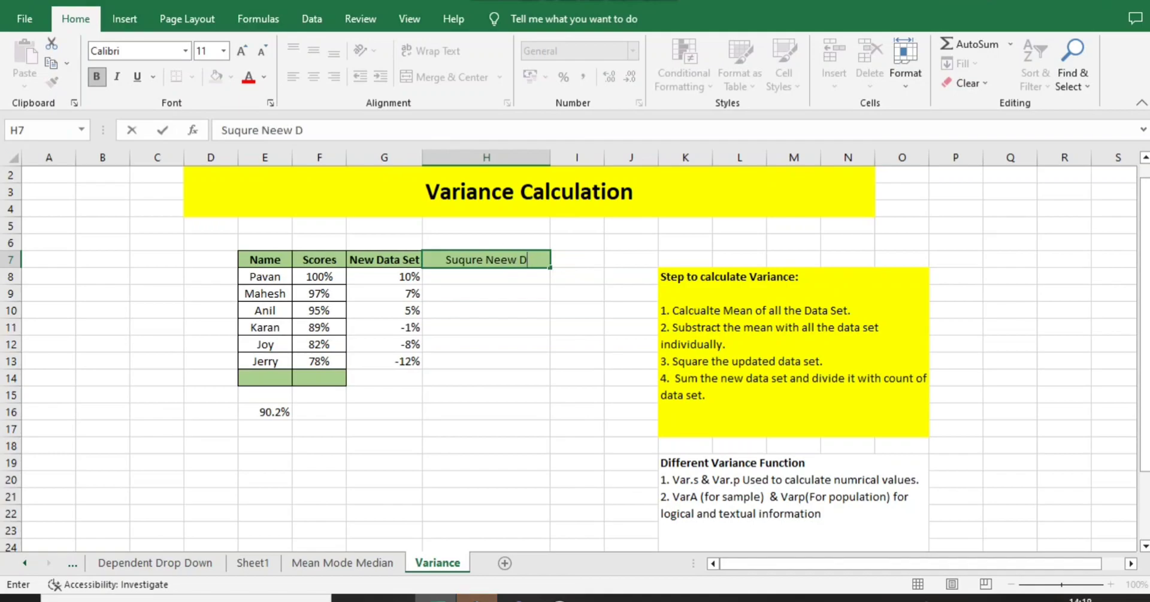
type("ata Set")
key("Tab")
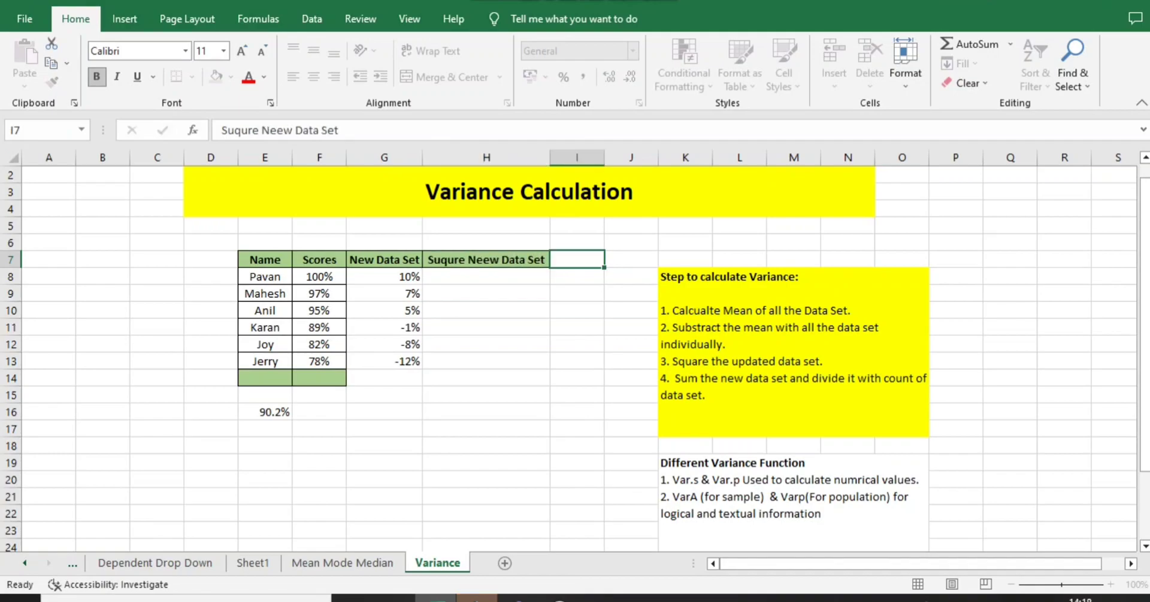
Step: Square the first new data set value in cell H8 with =G8*G8
key("Return")
type("=")
key("Left")
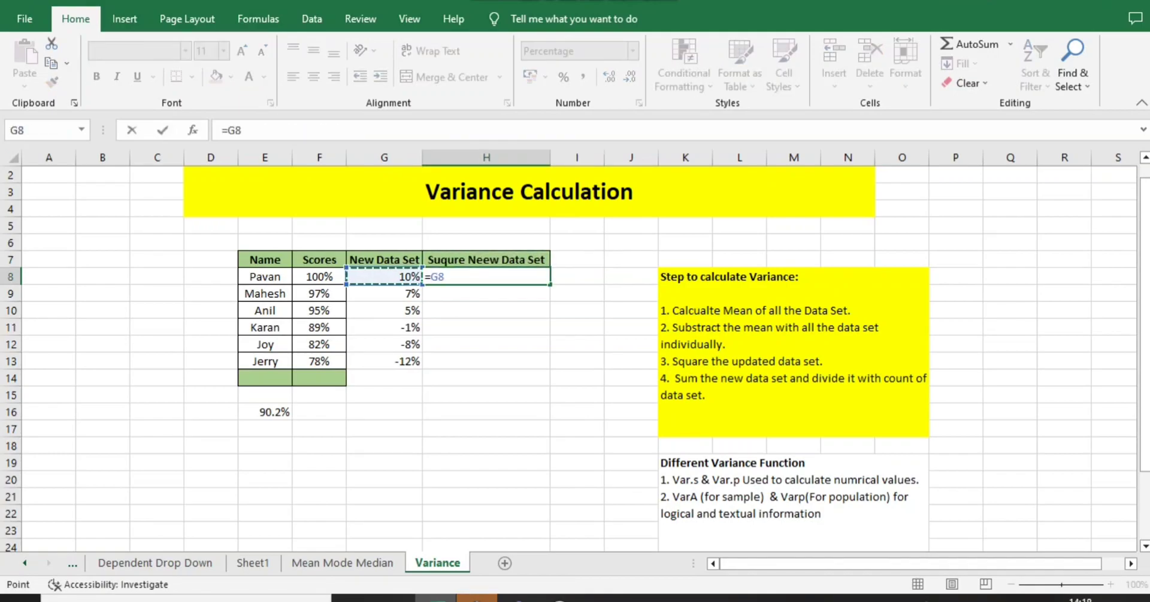
type("_")
key("BackSpace")
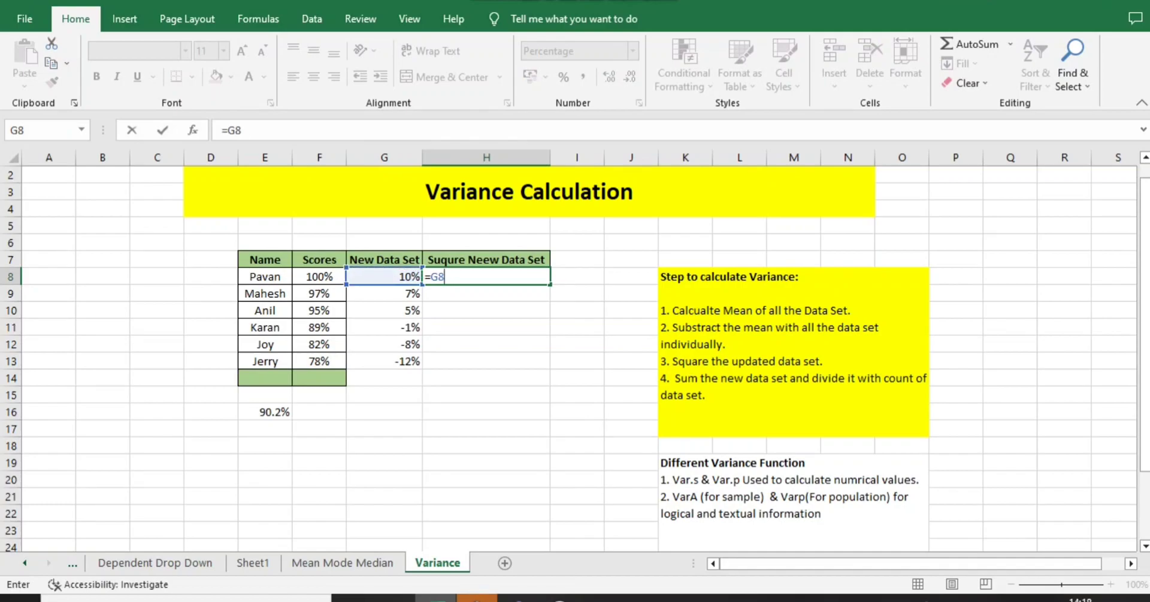
type("*")
key("Left")
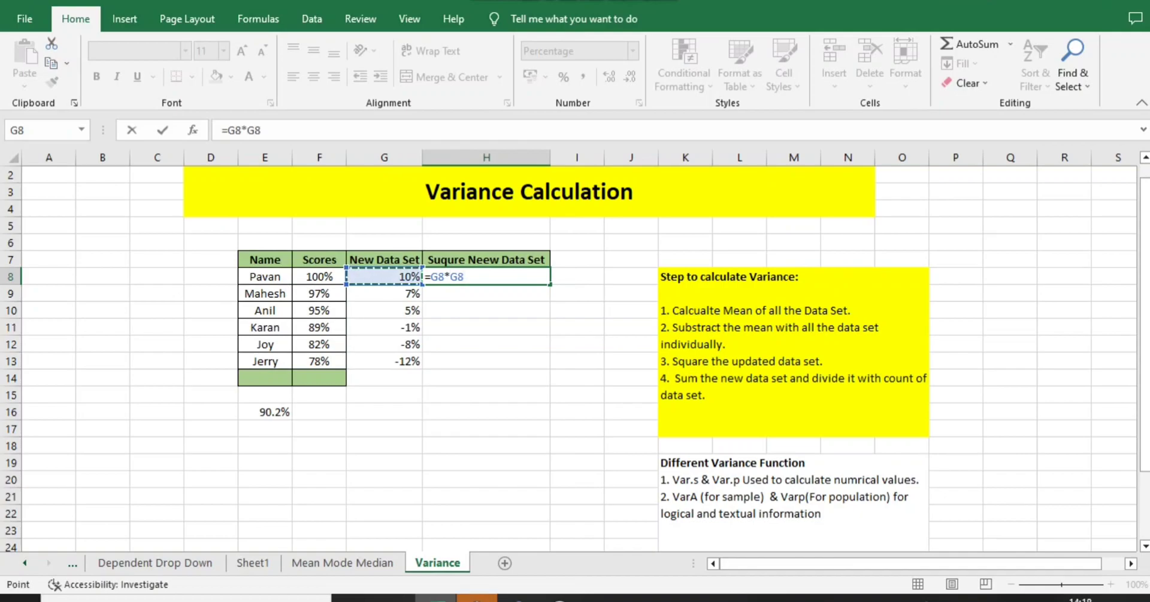
key("Return")
key("Up")
Step: Copy the squaring formula from H8 down through H13
key("ctrl+c")
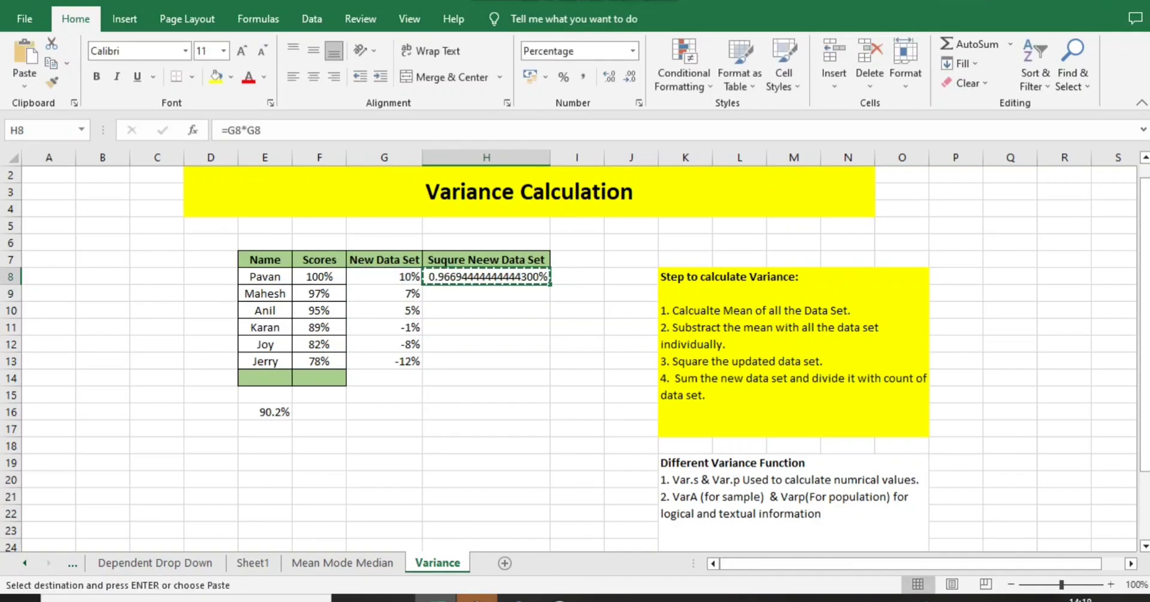
key("shift+Down")
key("shift+Down")
key("shift+Down")
key("shift+Down")
key("shift+Down")
key("ctrl+v")
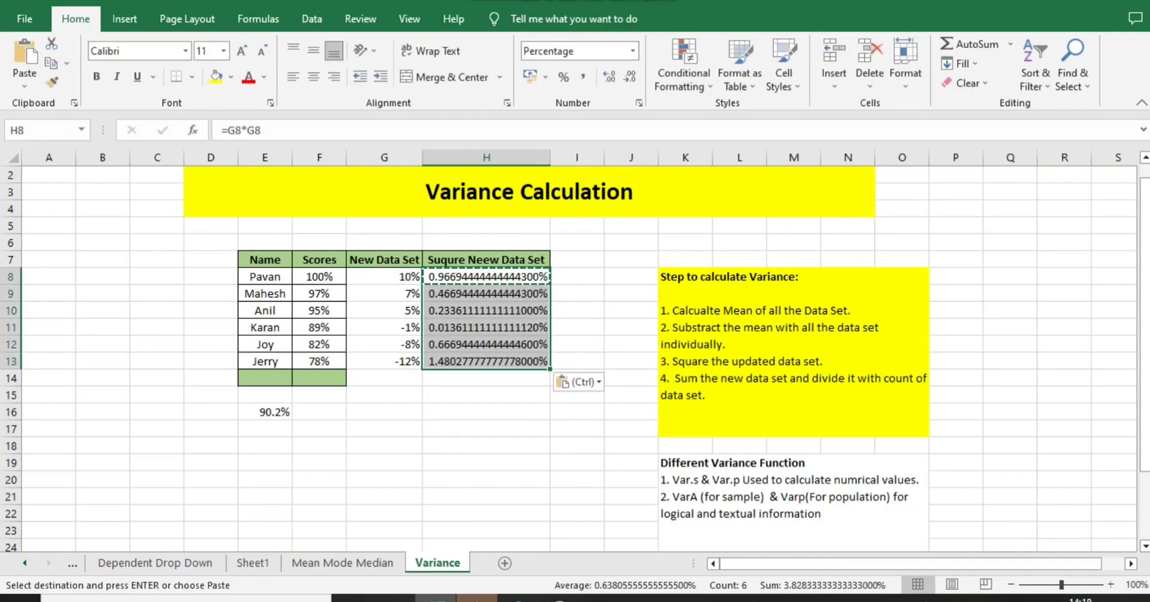
Step: Total the squared values in cell H14 with =SUM(H8:H13)
key("ctrl+Down")
key("Down")
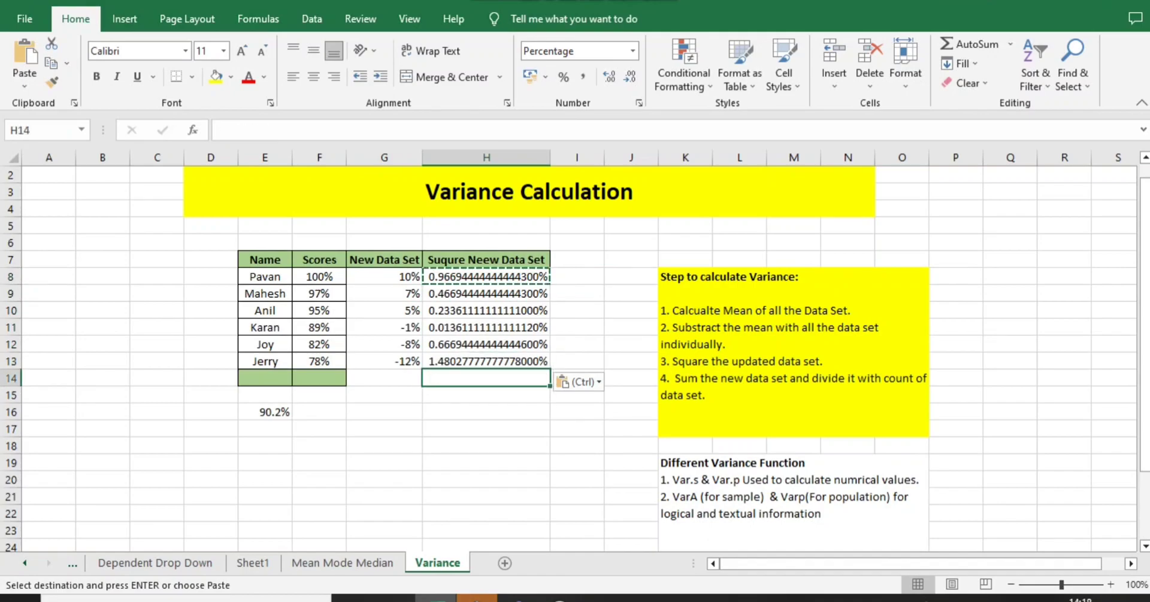
type("=sum")
key("Tab")
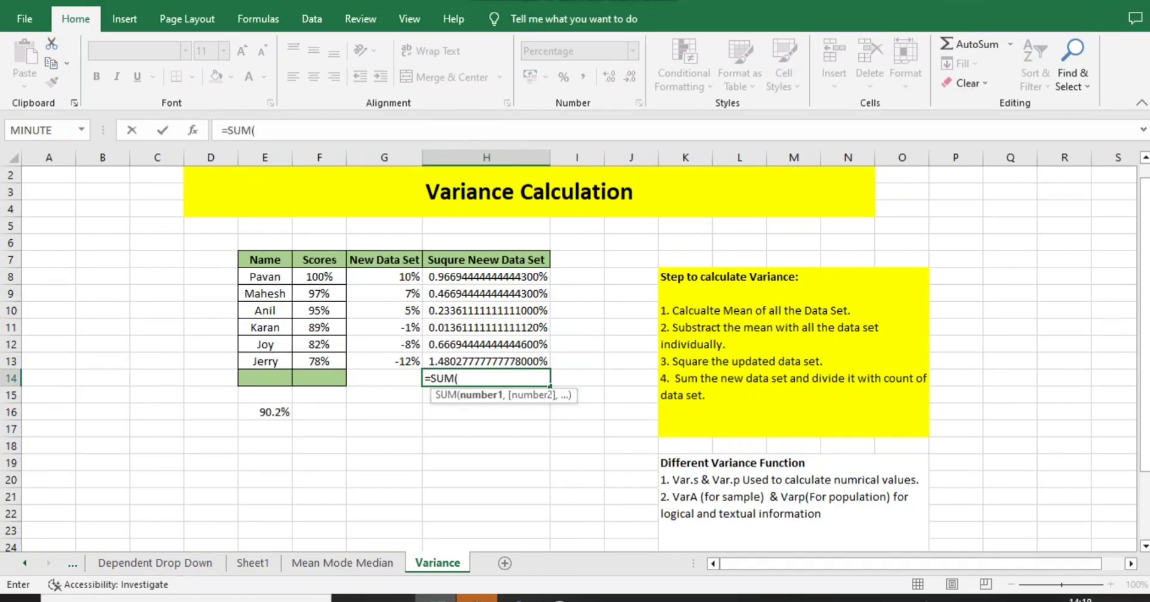
key("Right")
key("Up")
key("Up")
key("Left")
key("Down")
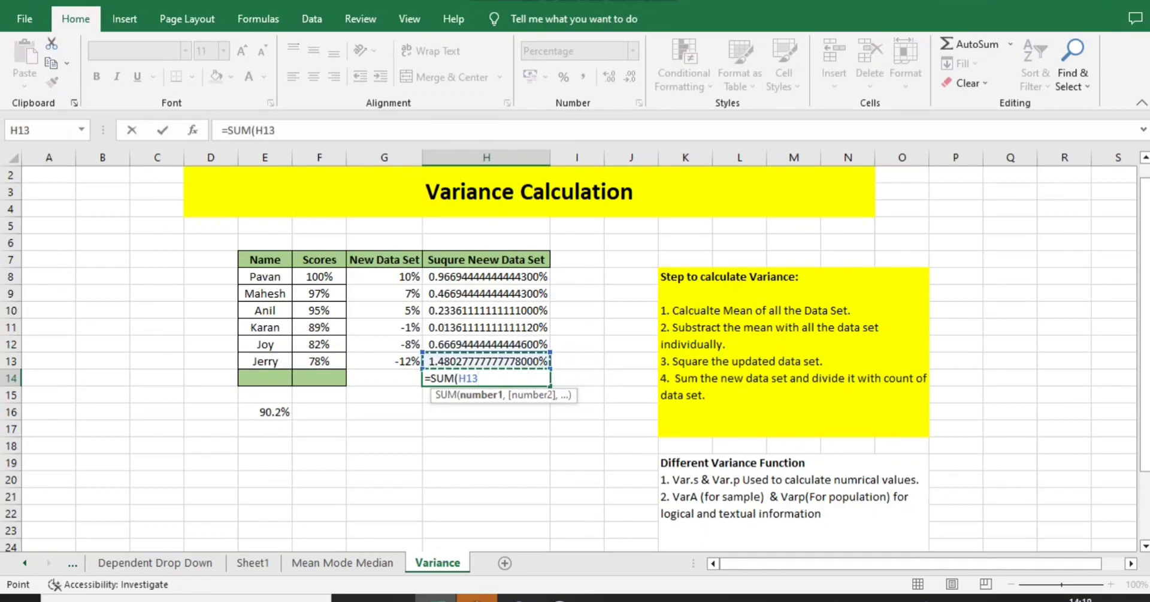
key("shift+Up")
key("shift+Up")
key("shift+Up")
key("shift+Up")
key("shift+Up")
type(")")
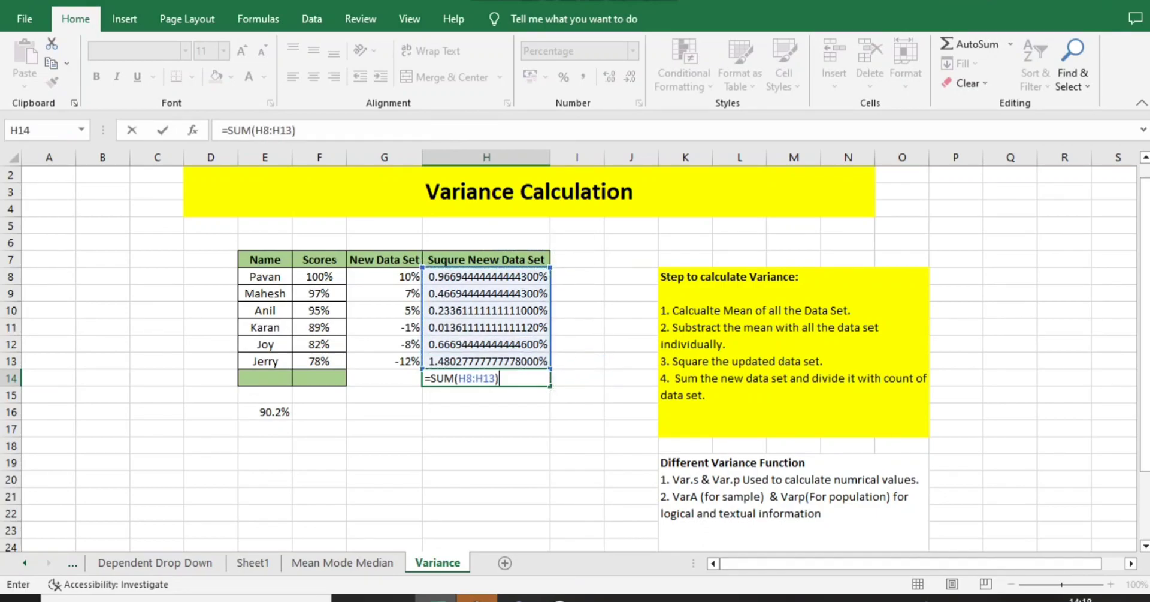
key("Return")
key("Up")
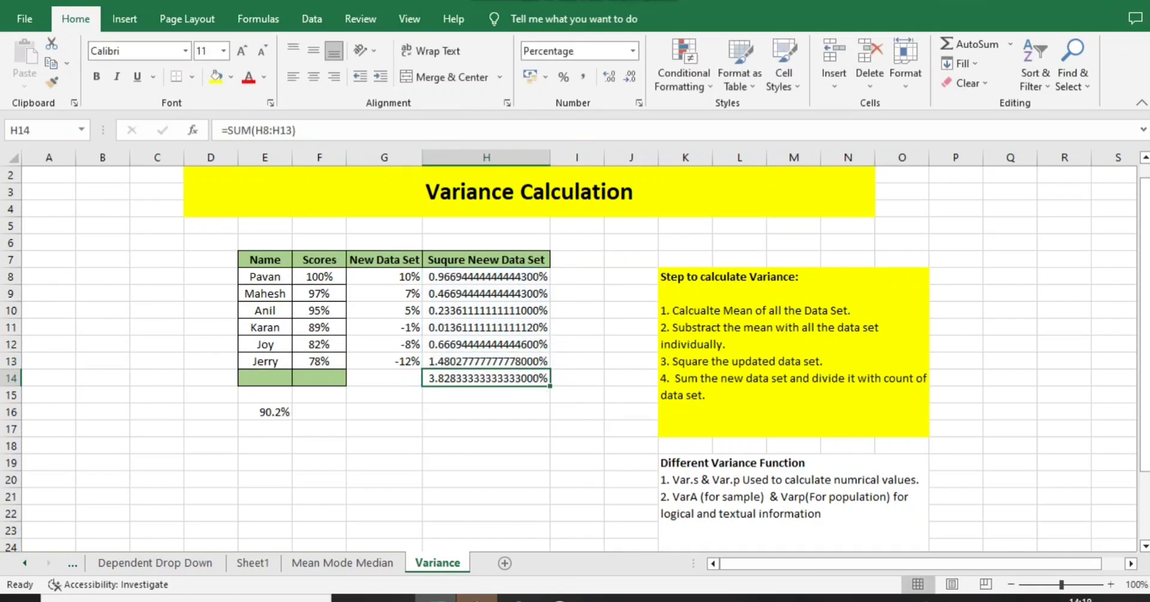
Step: Review the scores in column F and the mean differences in column G beside the squared values
key("Up")
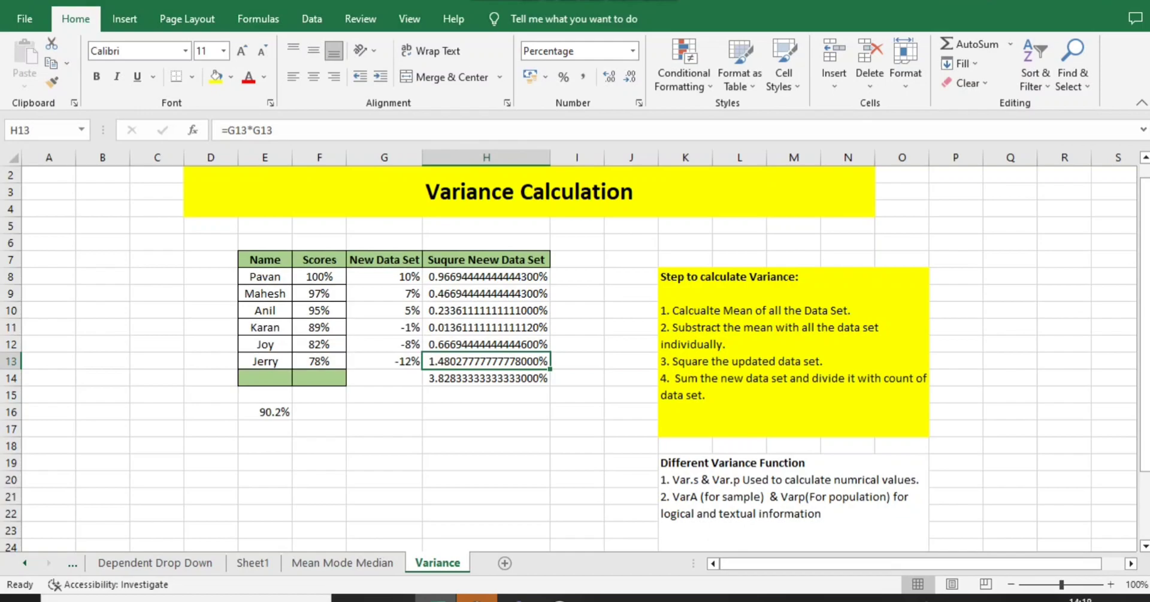
key("Left")
key("Left")
key("Up")
key("Up")
key("Up")
key("Up")
key("Up")
key("Down")
key("Down")
key("Down")
key("Down")
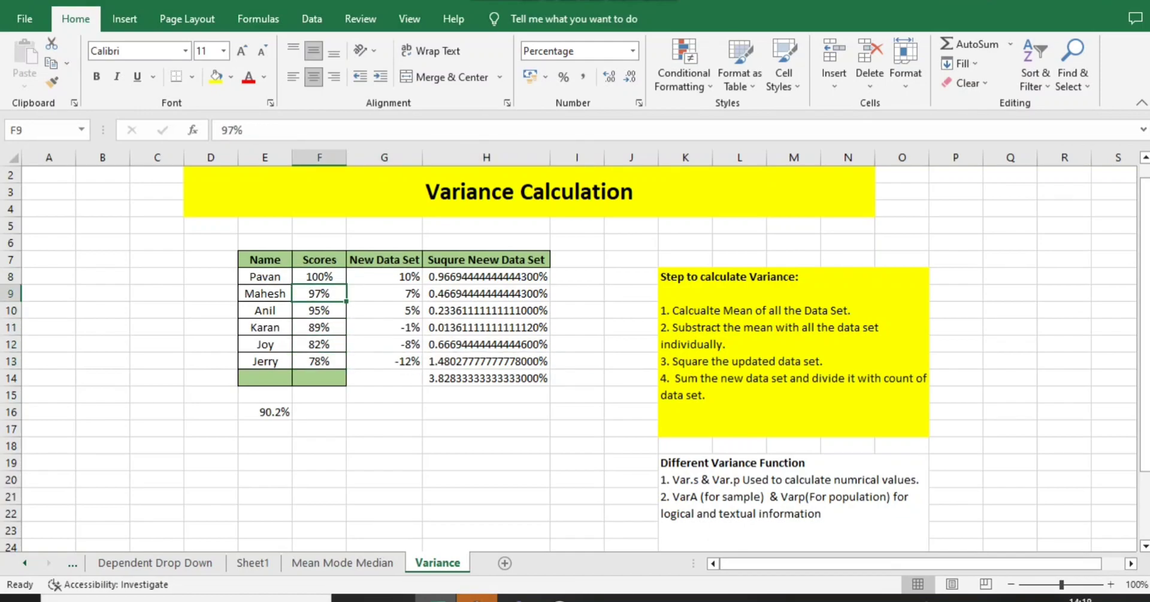
key("Down")
key("Right")
key("Right")
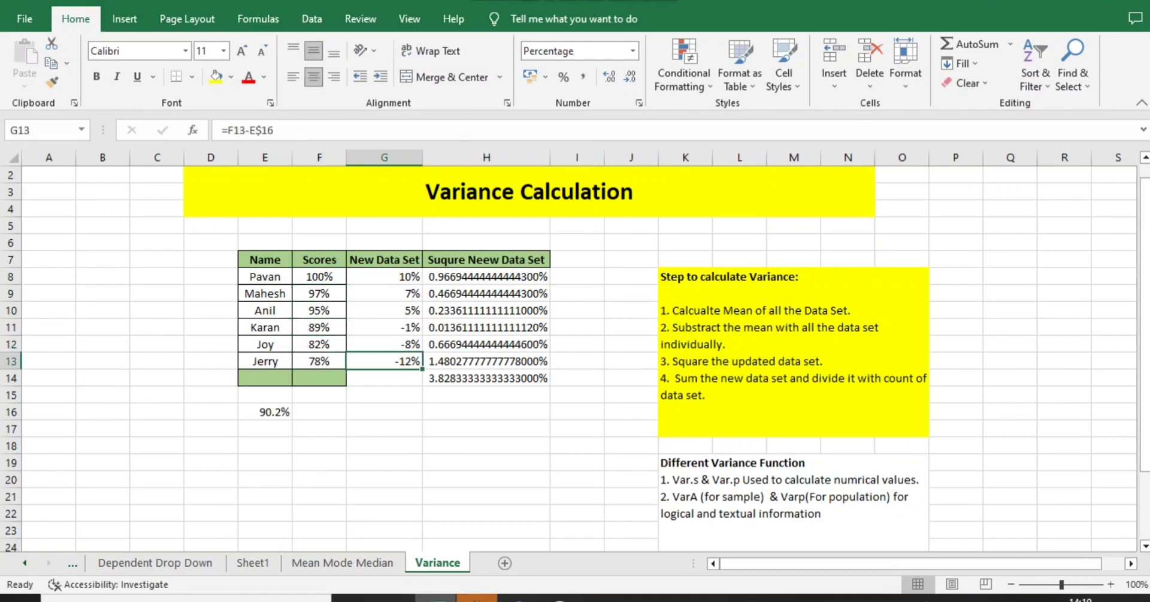
Step: Divide the total of the squared values by the count of six in cell H15 with =H14/6
key("Down")
key("Down")
key("Down")
key("Up")
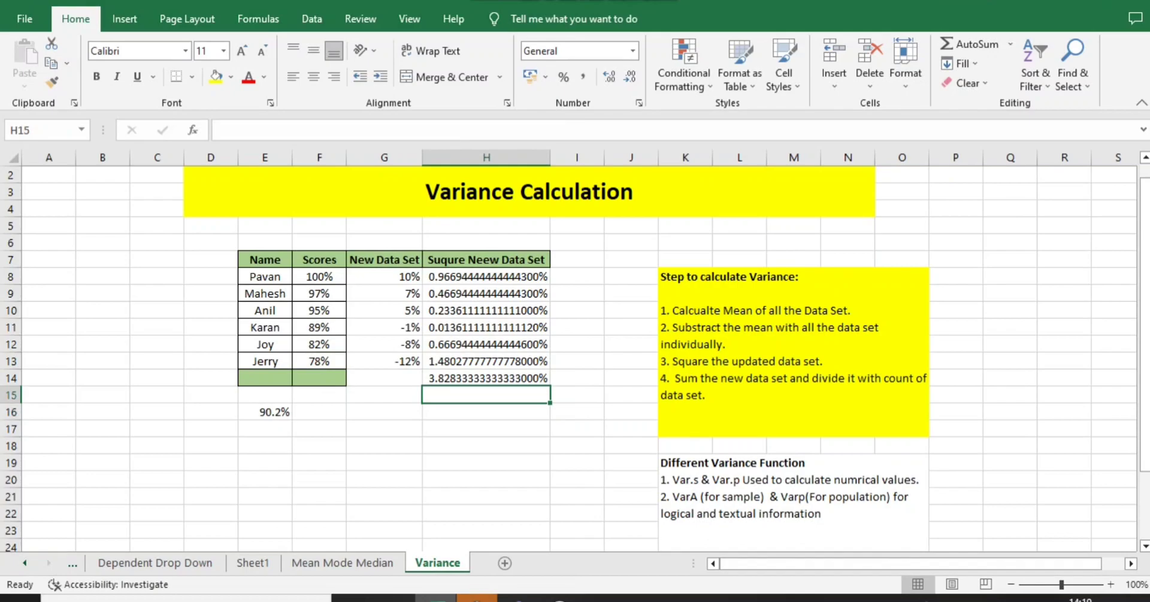
type("=")
key("Up")
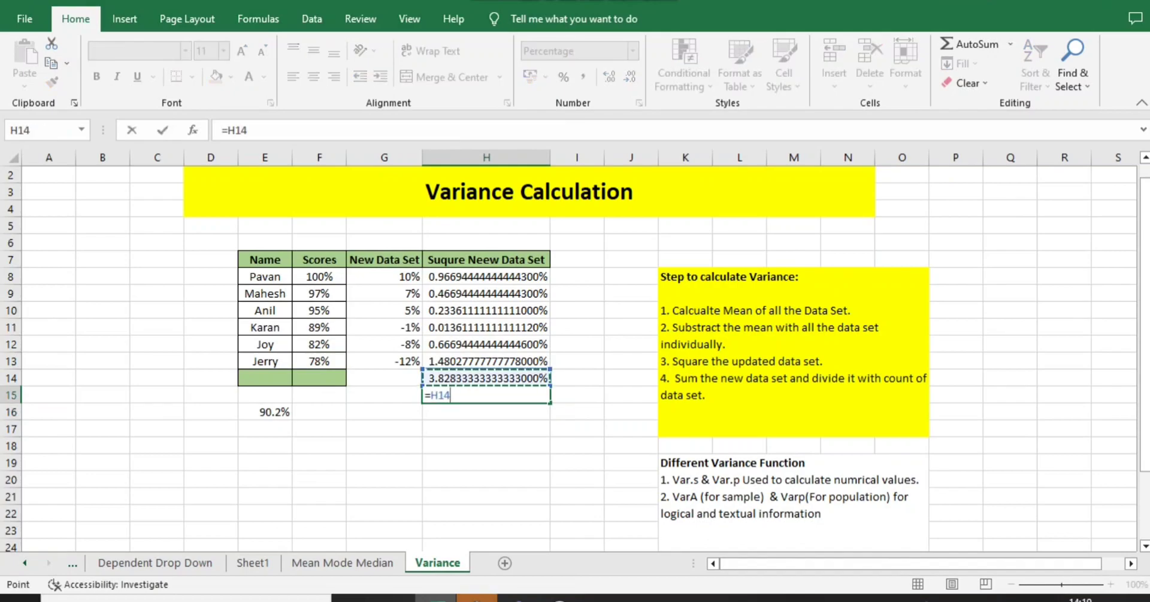
type("/6")
key("Return")
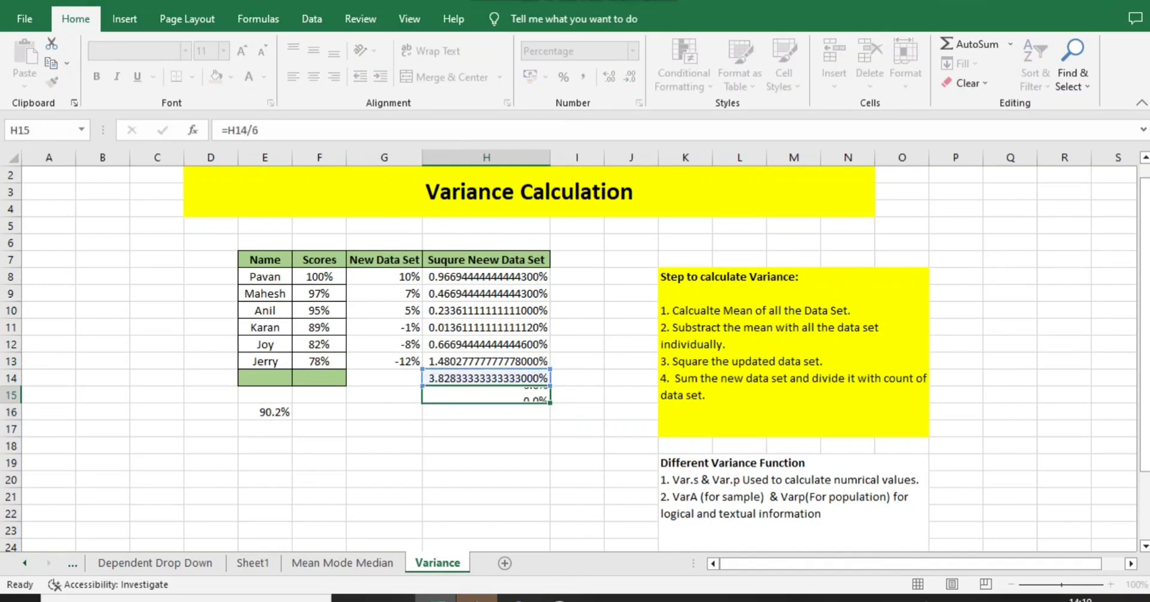
key("Page_Down")
key("Page_Up")
key("Page_Up")
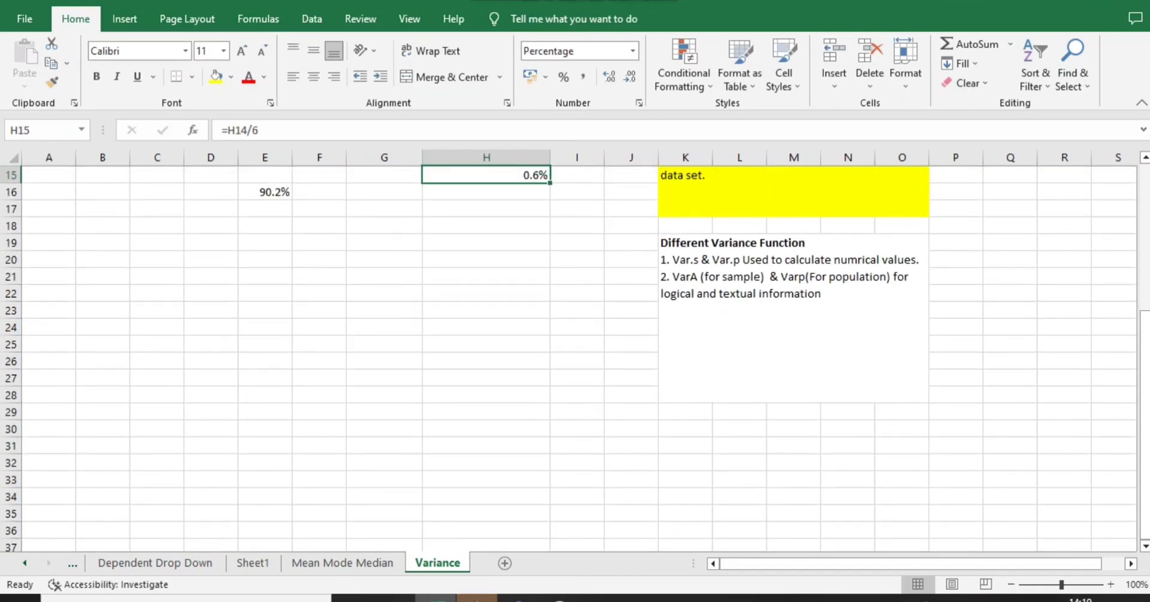
Step: Try calculating the sample variance of the scores in cell E16 with =VAR.S(F8:F13)
left_click(486, 412)
key("Left")
key("Left")
key("Left")
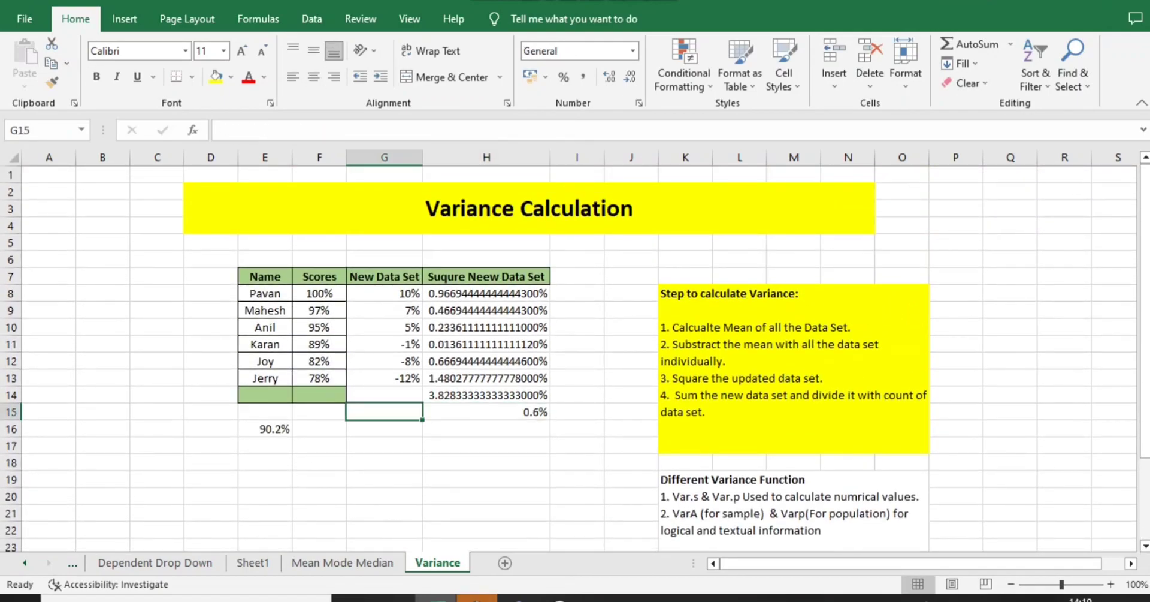
key("Down")
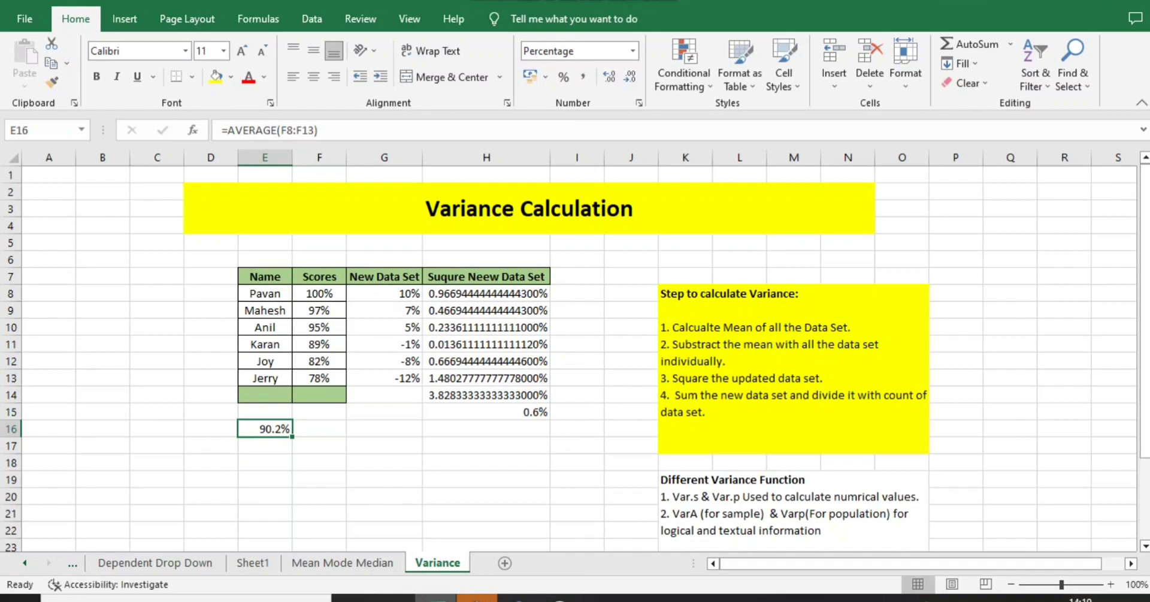
type("=var")
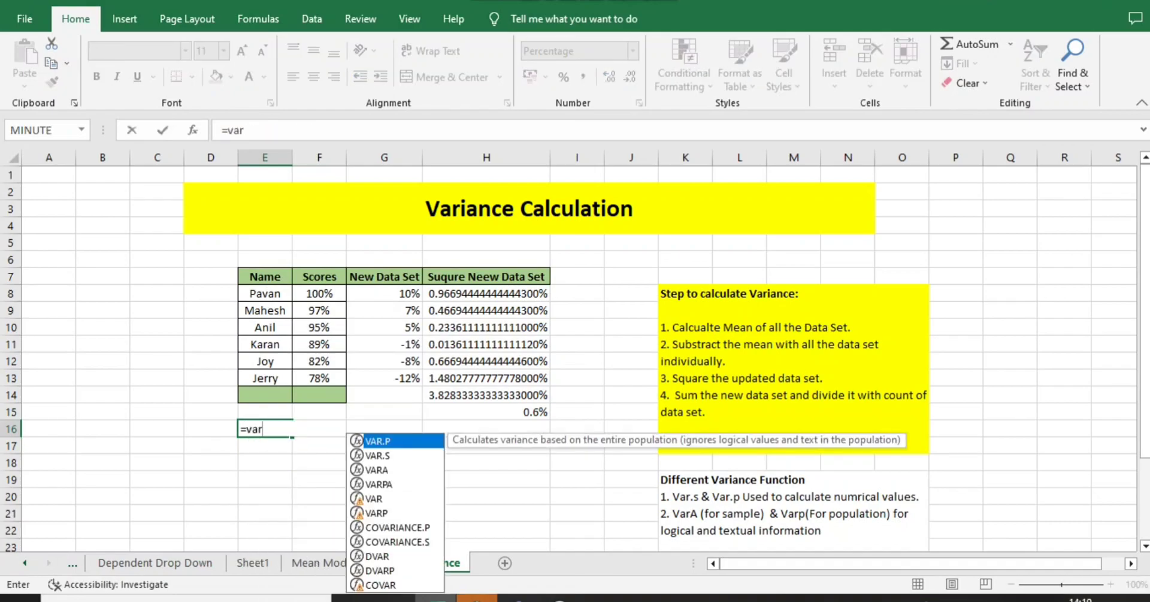
key("Down")
key("Tab")
key("Up")
key("Up")
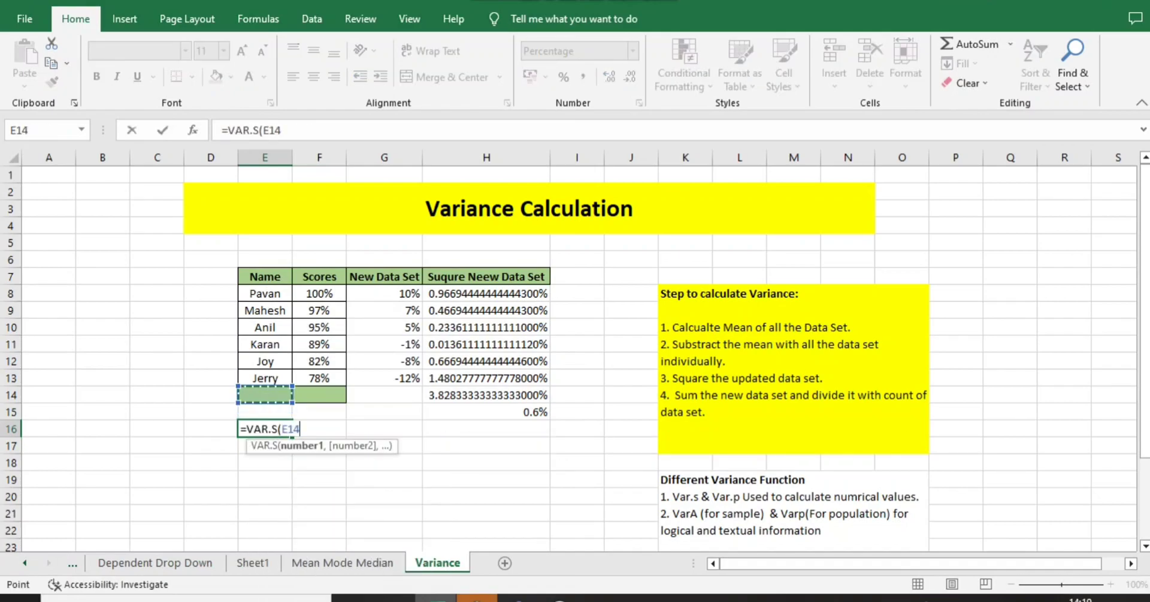
key("Right")
key("Up")
key("ctrl+shift+Up")
key("shift+Down")
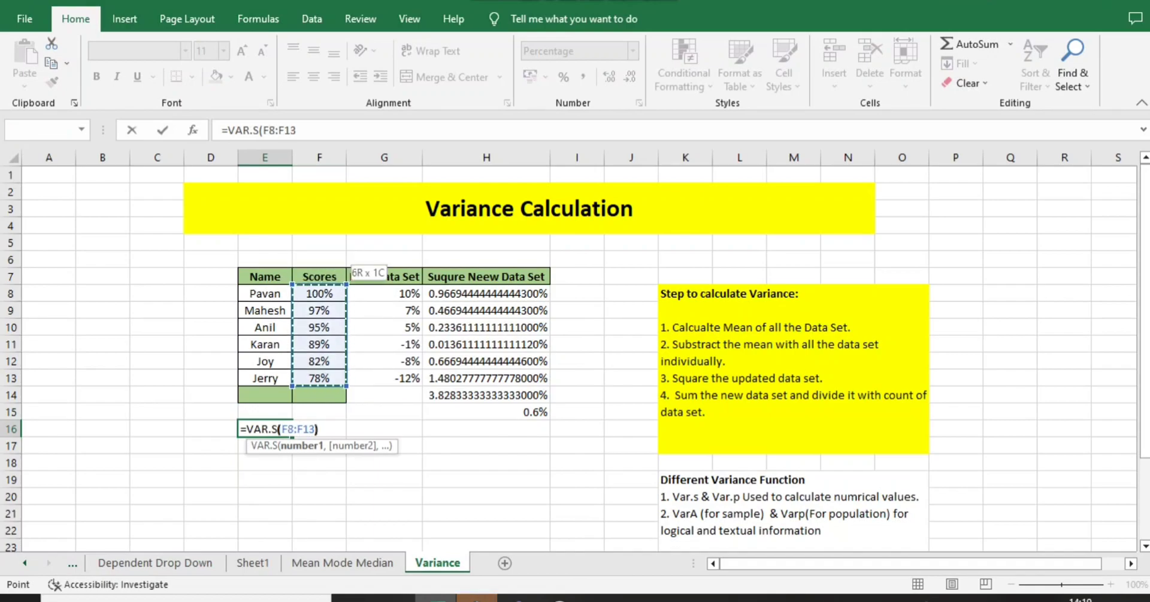
key("Return")
key("Up")
key("Right")
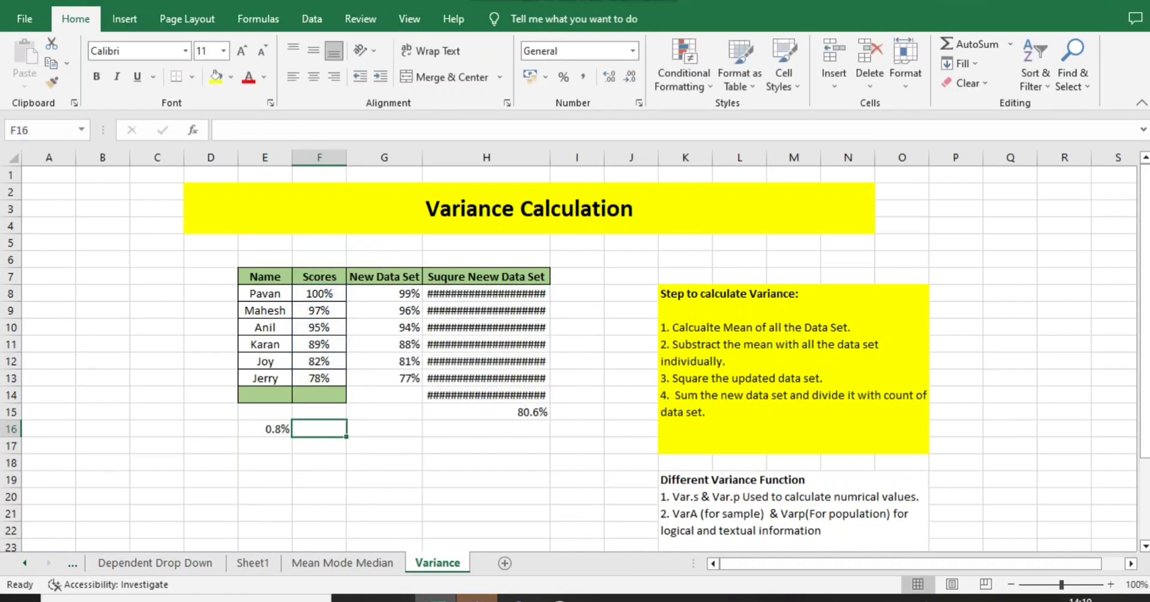
Step: Check the manual result in H15 and undo the VAR.S entry in cell E16
key("Right")
key("Right")
key("Up")
key("Left")
key("Right")
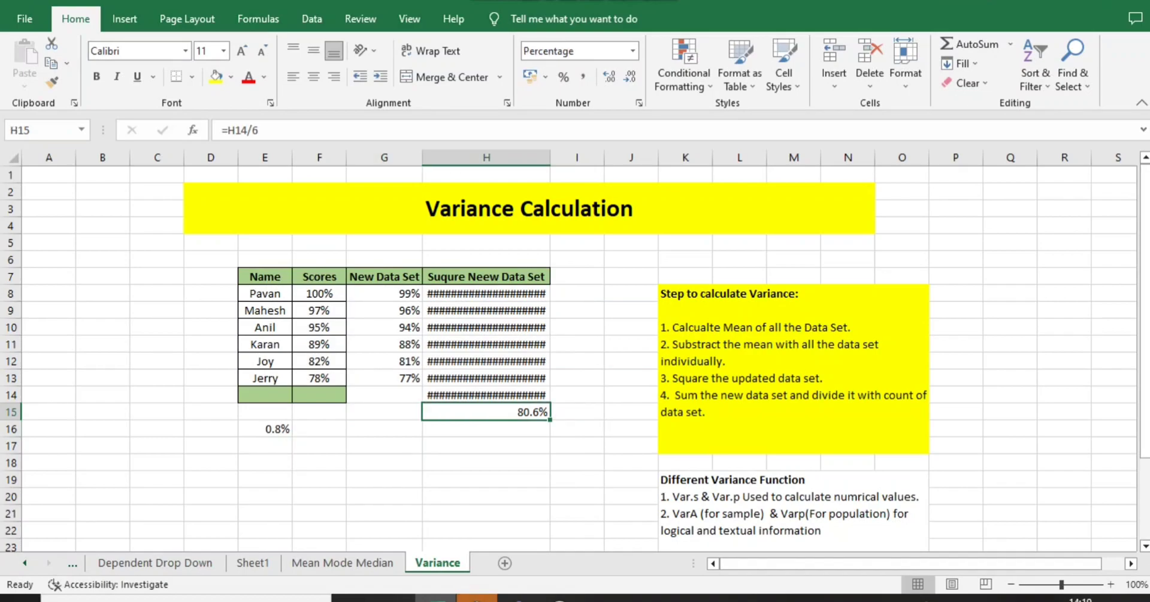
left_click(277, 428)
key("Right")
key("Up")
key("Up")
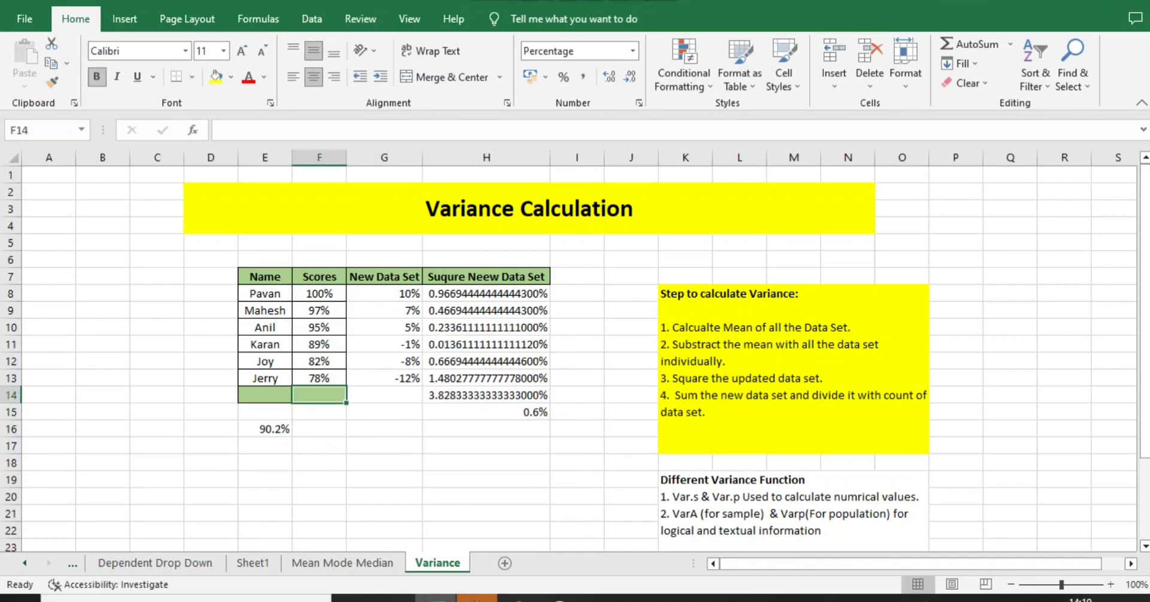
Step: Try calculating the population variance of the scores in cell E16 with =VAR.P(F8:F13)
key("Right")
key("Right")
key("Down")
key("Left")
key("Left")
key("Down")
key("Left")
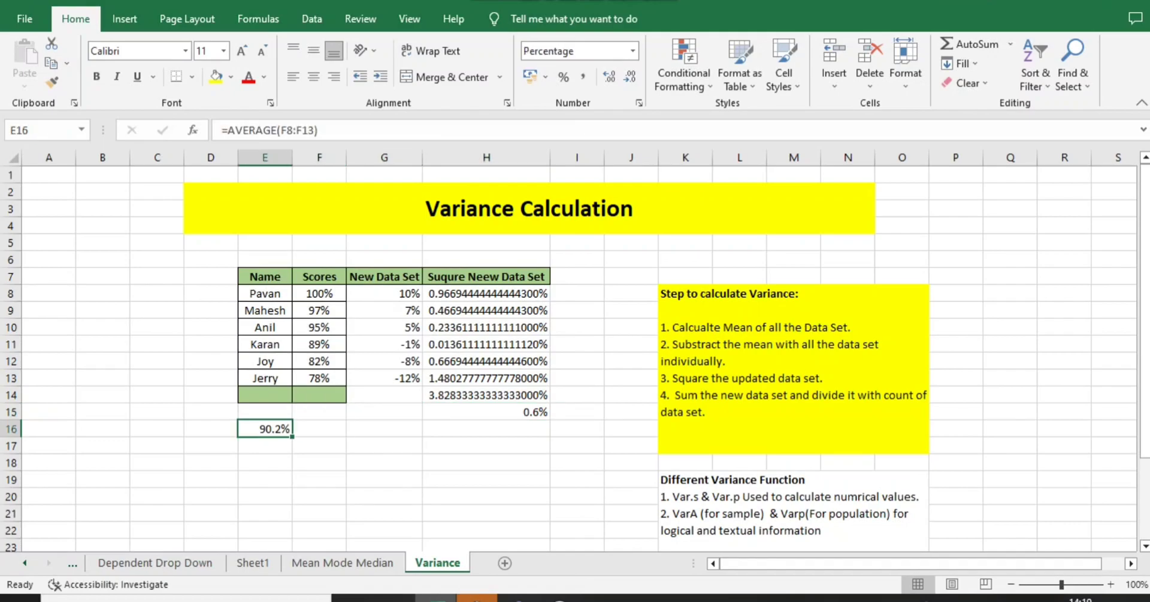
type("=var")
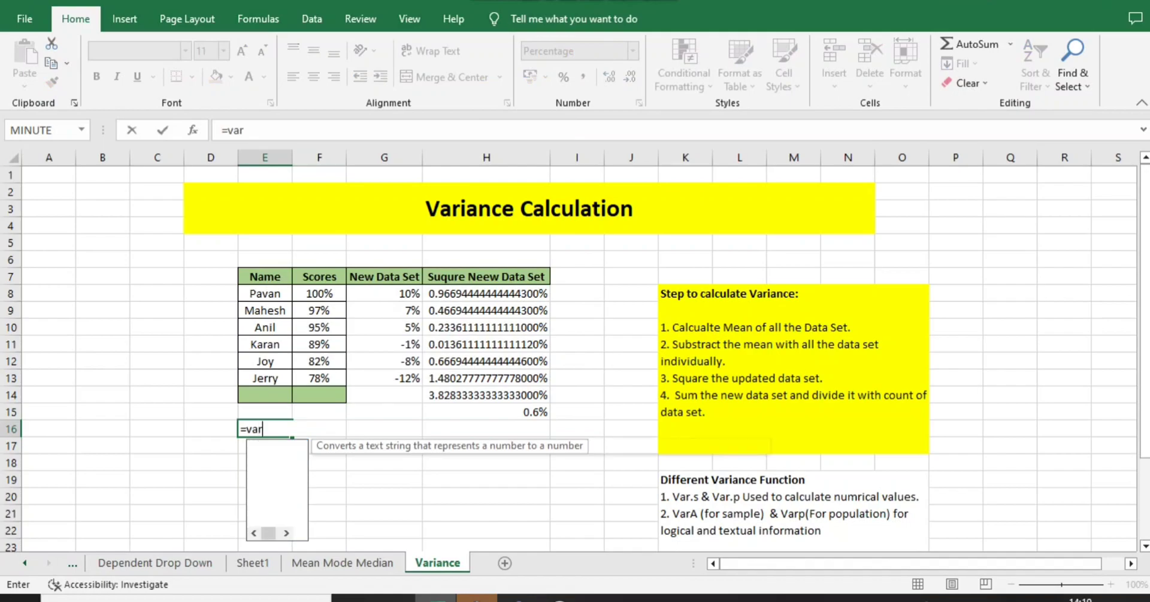
key("Tab")
key("Up")
key("Up")
key("Up")
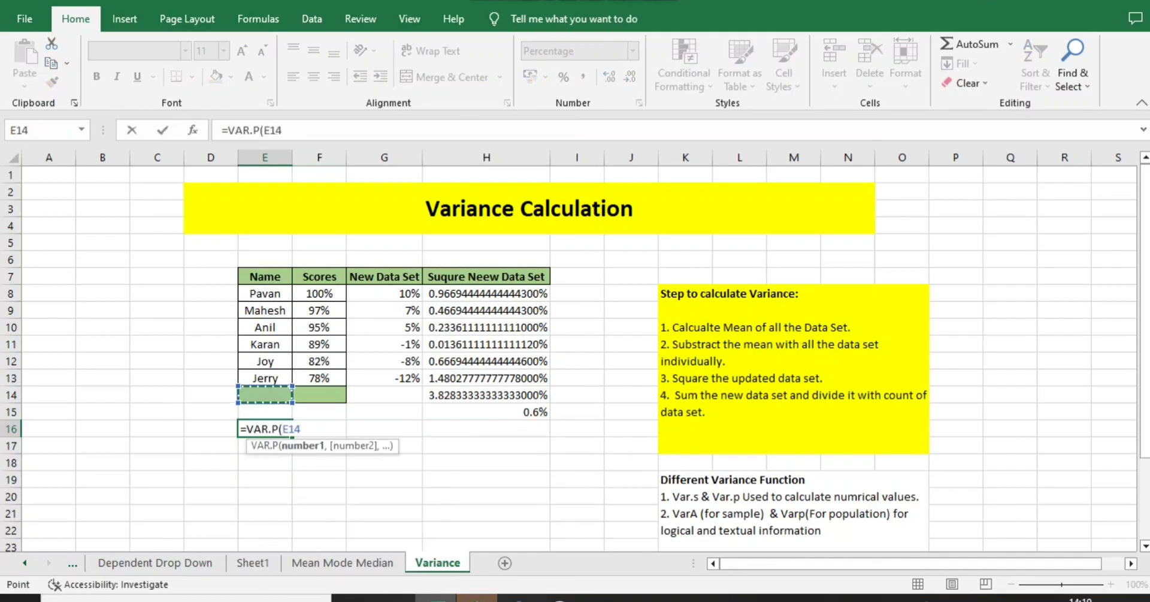
key("Right")
key("shift+Up")
key("shift+Up")
key("shift+Up")
key("shift+Up")
key("shift+Up")
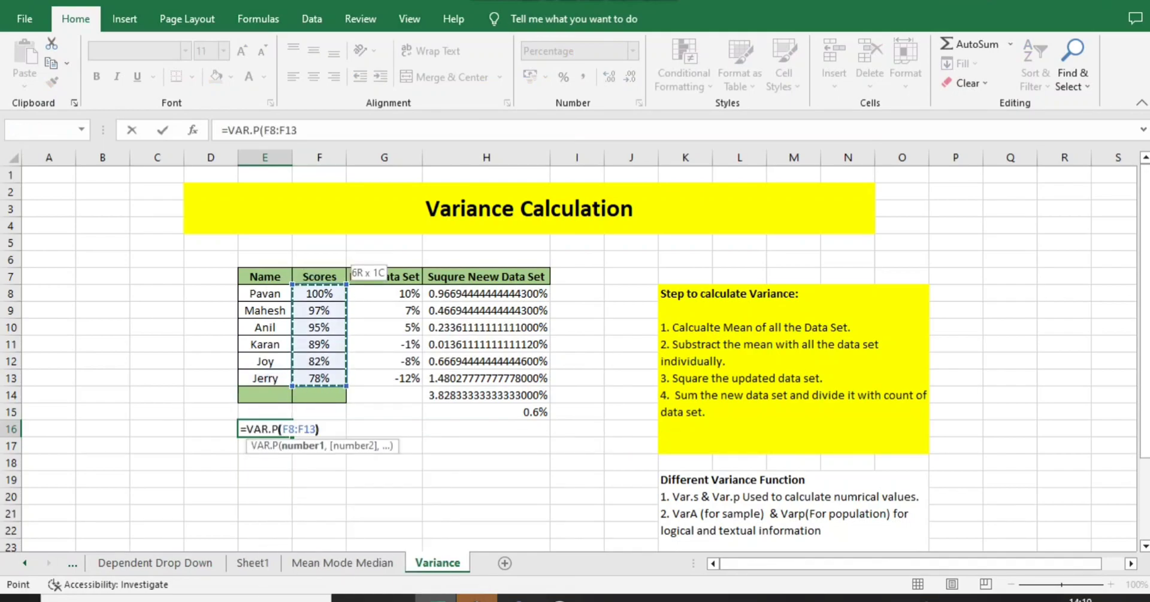
key("Return")
Step: Undo the VAR.P entry in cell E16 to restore the AVERAGE formula
key("Up")
key("ctrl+Right")
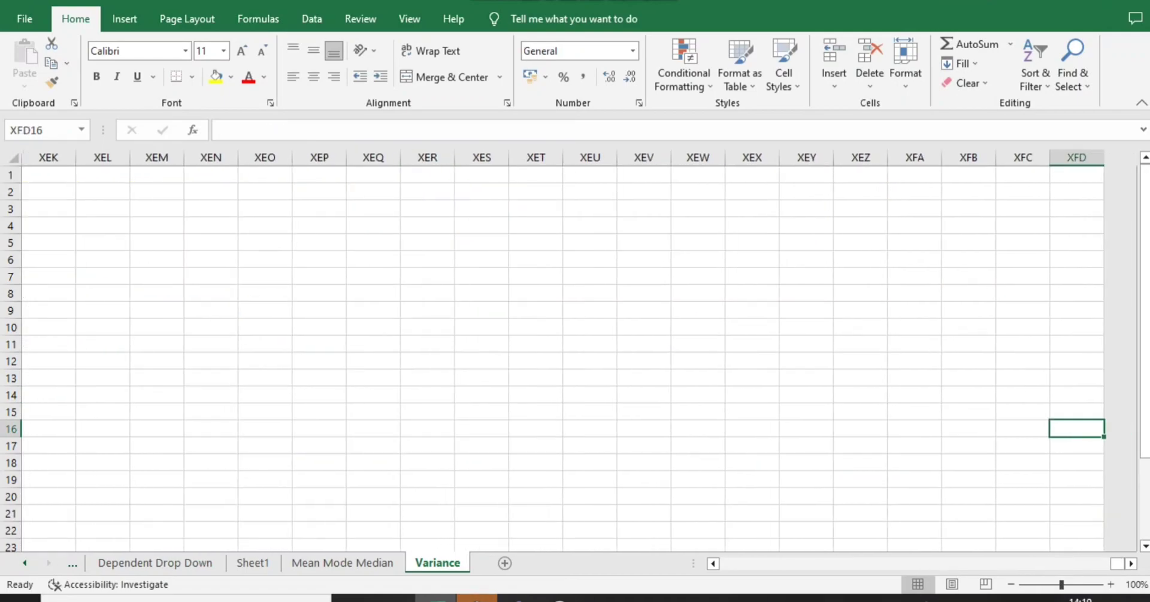
key("ctrl+Left")
key("Left")
key("Right")
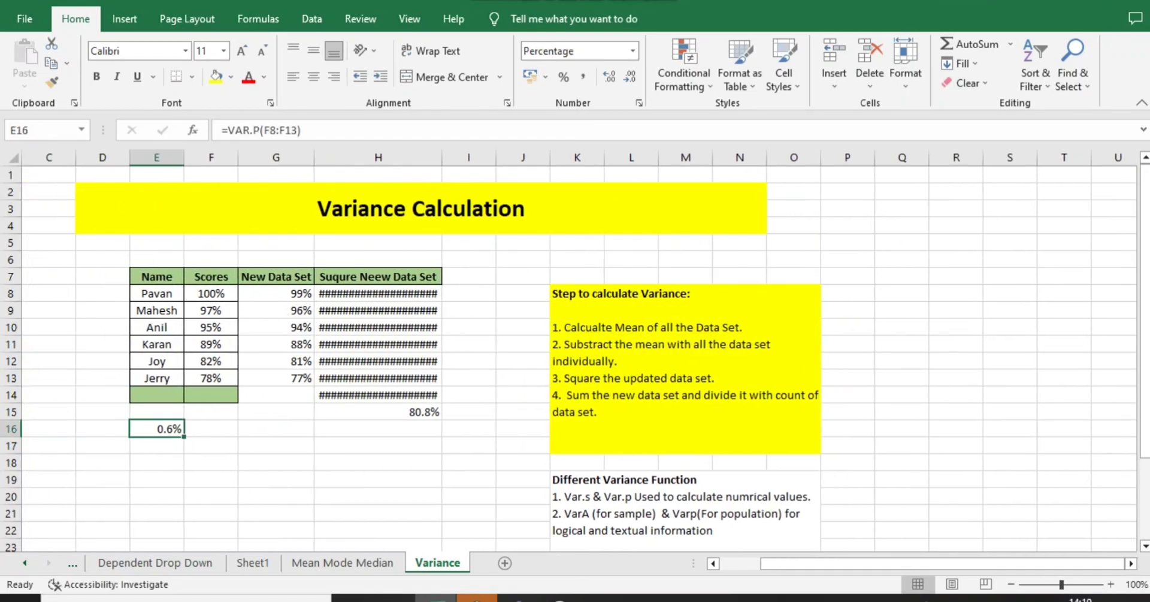
key("ctrl+z")
key("Down")
key("Up")
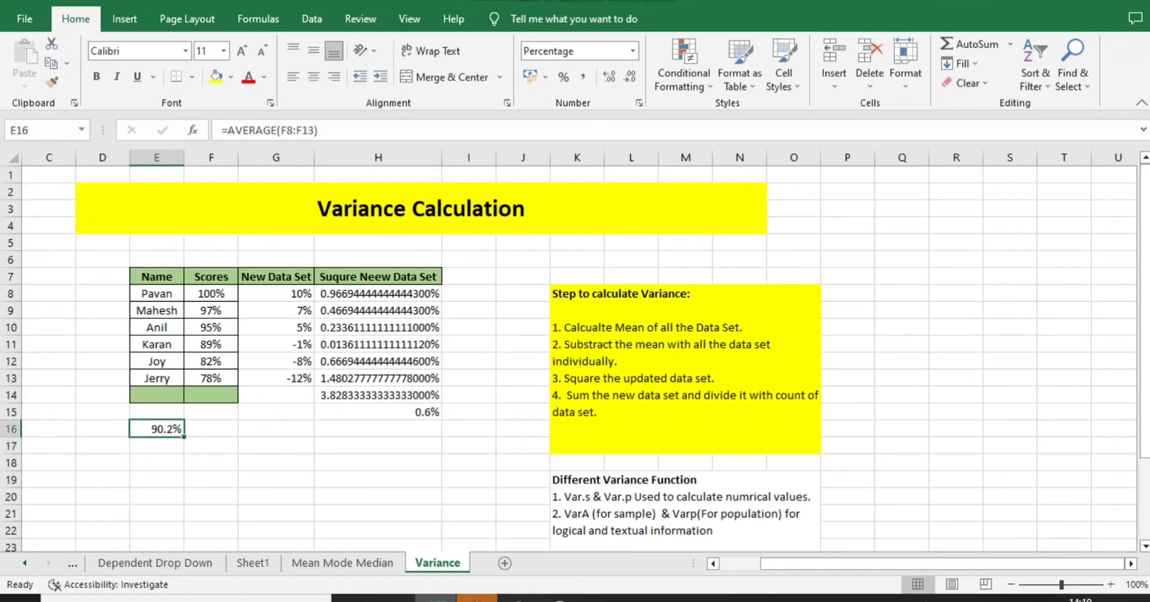
Step: Calculate the population variance of the scores in cell E17 with =VAR.P(F8:F13)
key("Down")
key("Down")
key("Up")
type("=")
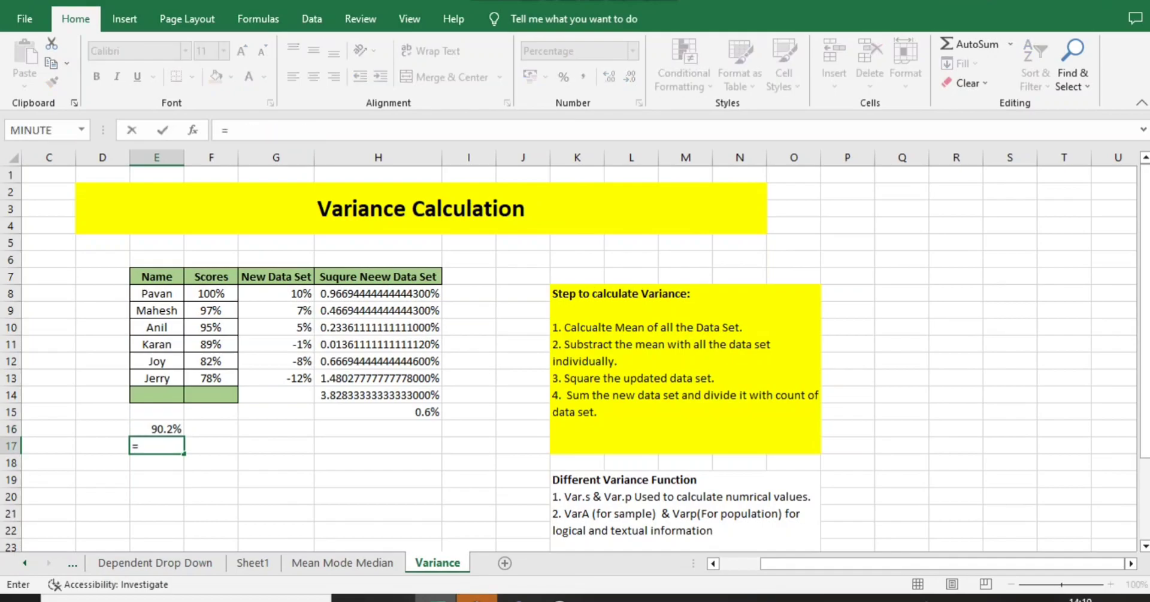
type("var")
key("Tab")
key("Up")
key("Up")
key("Up")
key("Up")
key("Up")
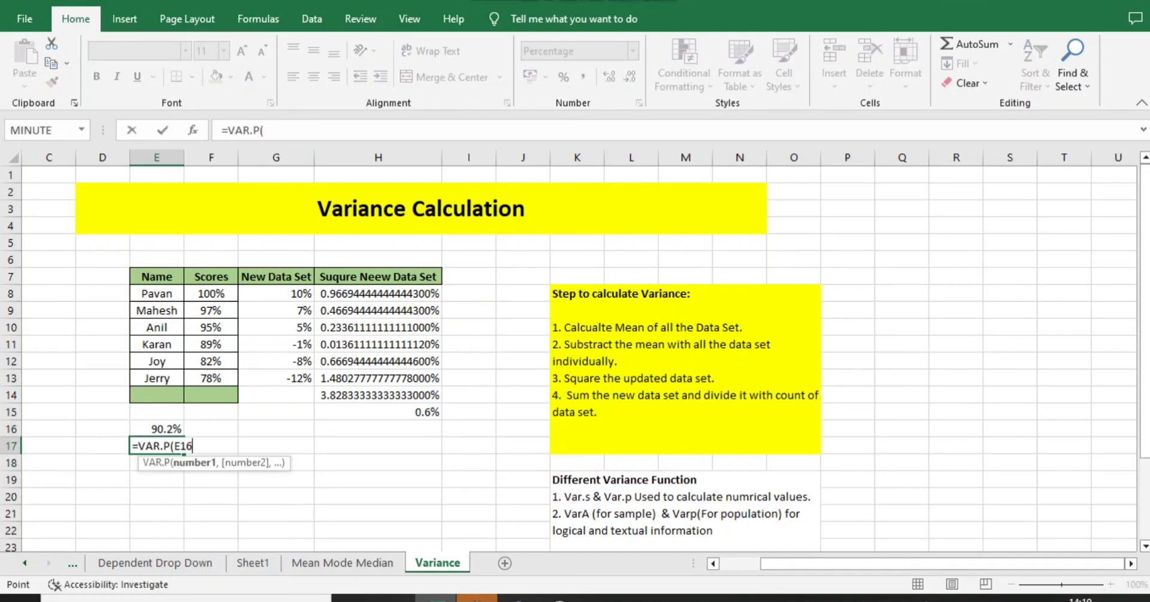
key("Right")
key("Up")
key("Up")
key("Up")
key("Up")
key("shift+Down")
key("shift+Down")
key("shift+Down")
key("shift+Down")
key("shift+Down")
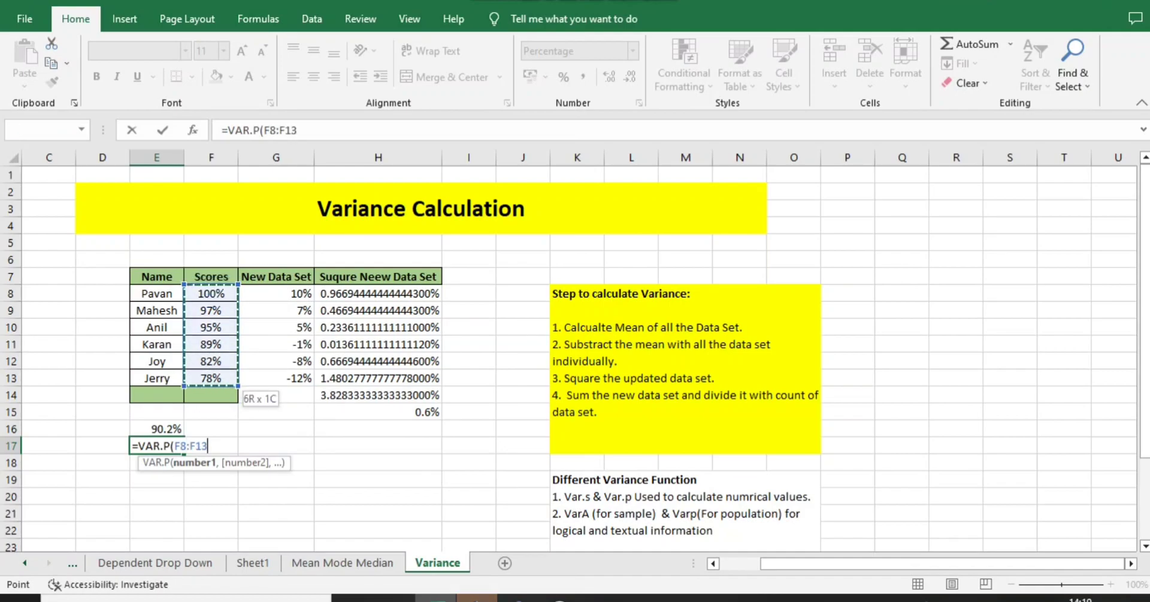
type(")")
key("ctrl+Return")
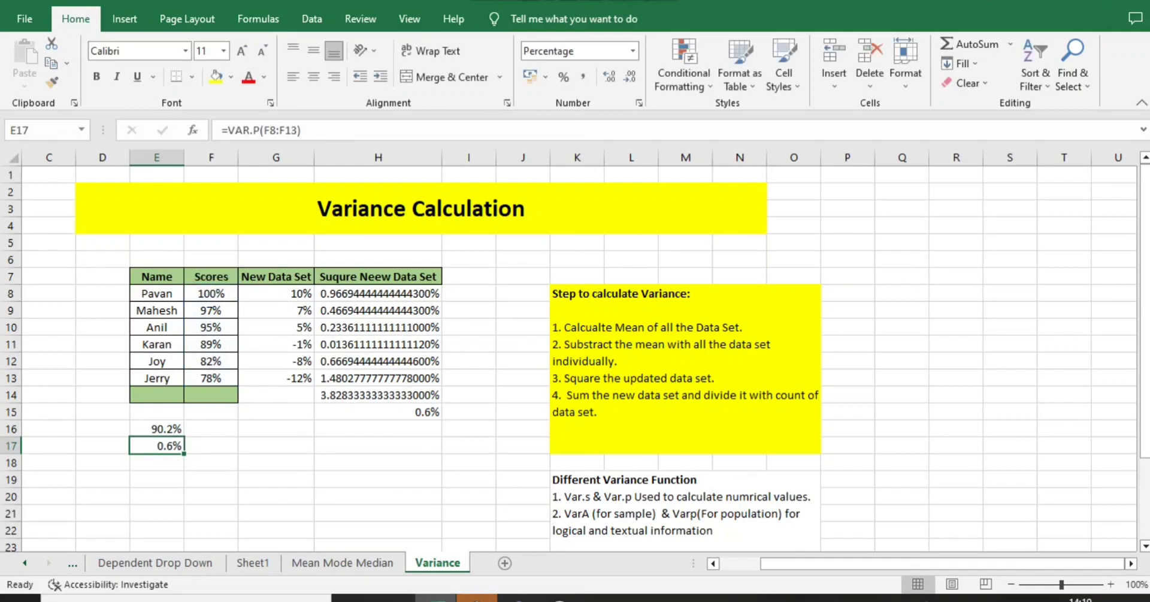
Step: Compare the manual variance in cell H15 with the VAR.P result in cell E17
key("Right")
key("Right")
key("Right")
key("Right")
key("Up")
key("Up")
key("Left")
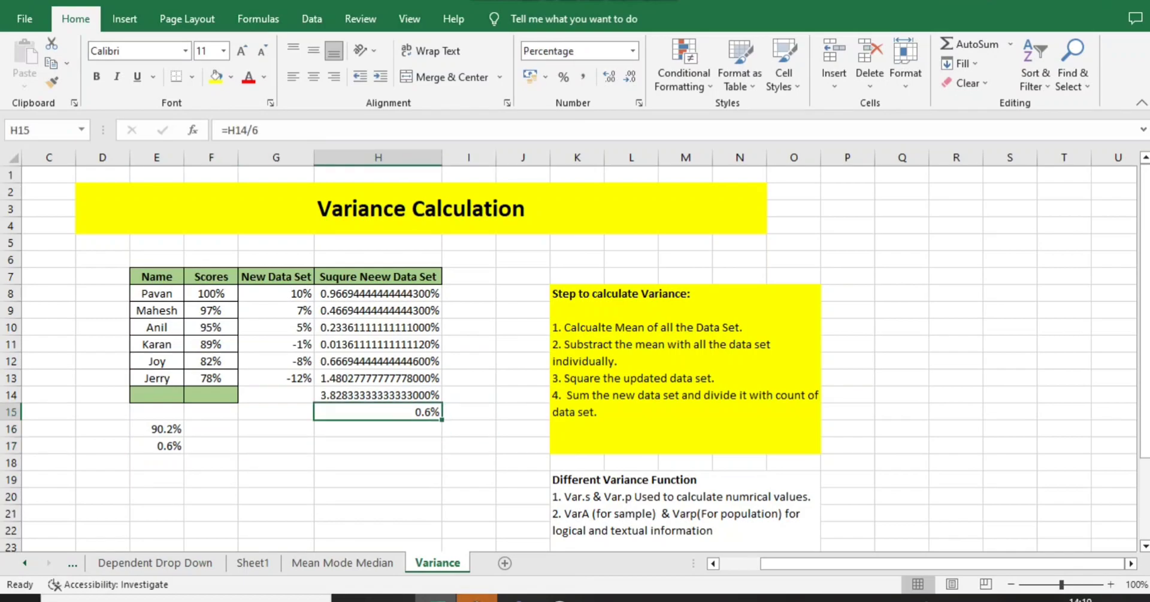
key("Left")
key("Left")
key("Down")
key("Down")
key("Left")
key("Right")
key("Right")
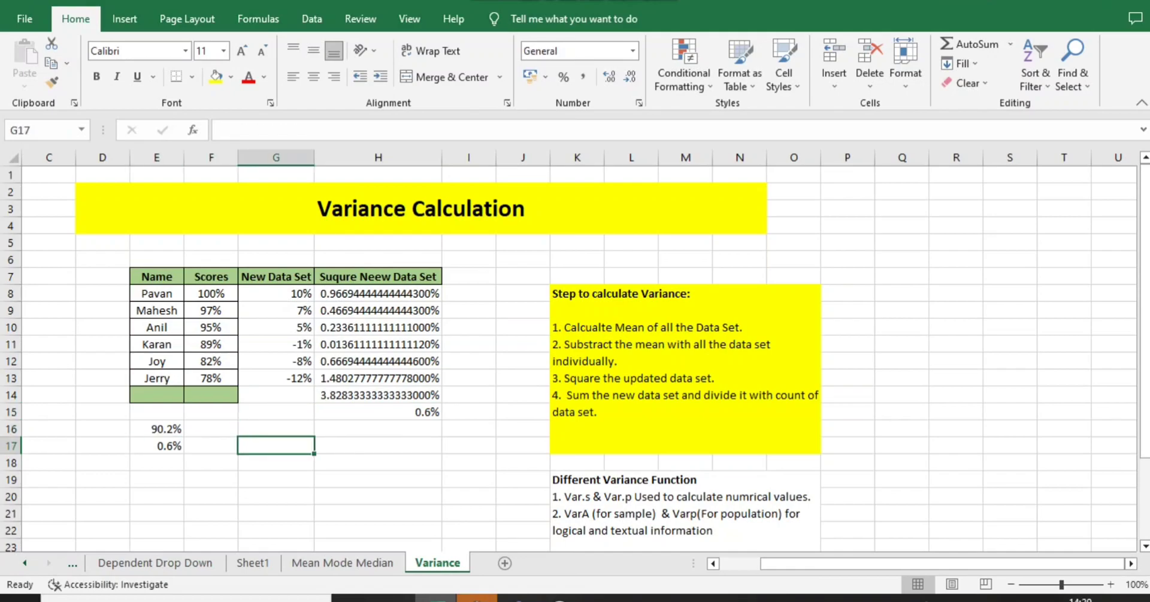
key("Left")
key("Left")
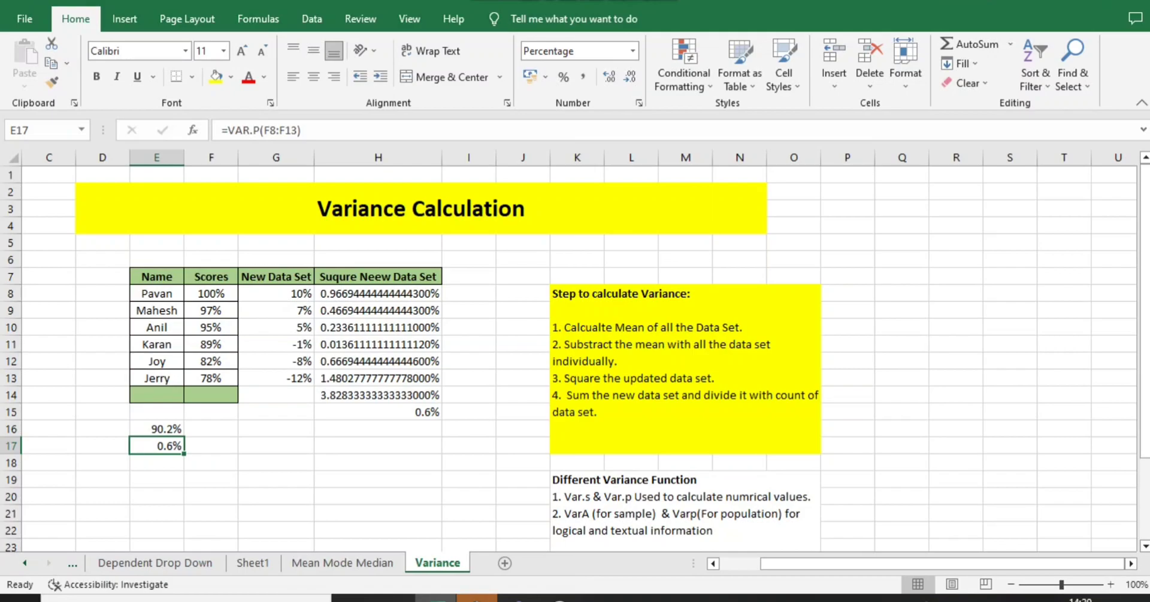
Step: Examine the mean in cell E16 and the written variance steps beside the table
key("Up")
key("Up")
key("Up")
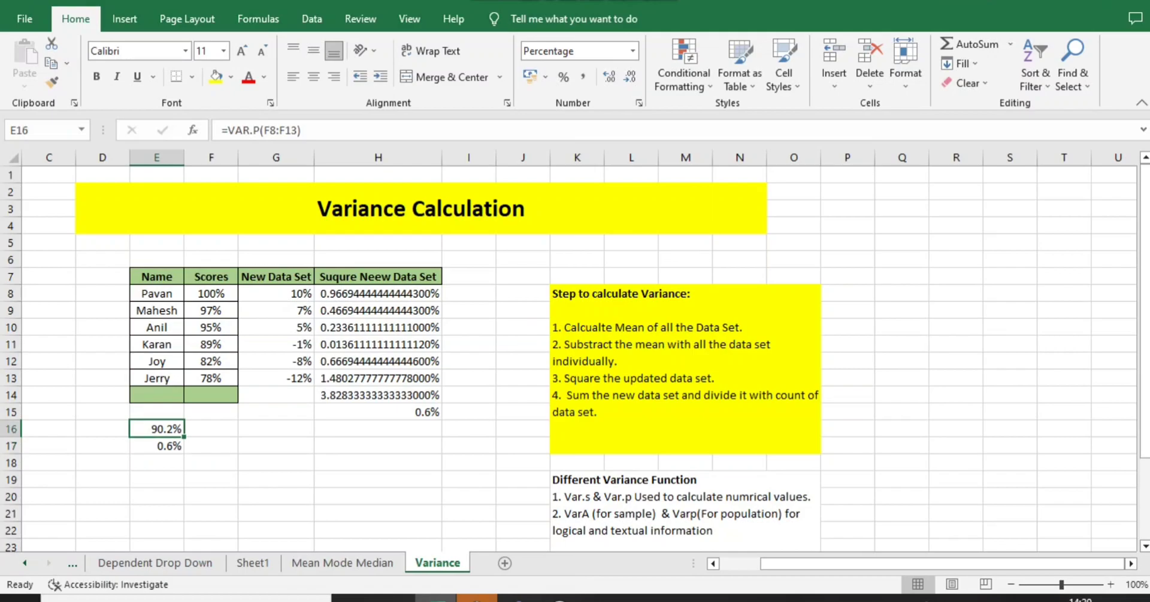
key("Right")
key("Right")
key("Right")
key("Right")
key("Right")
key("Right")
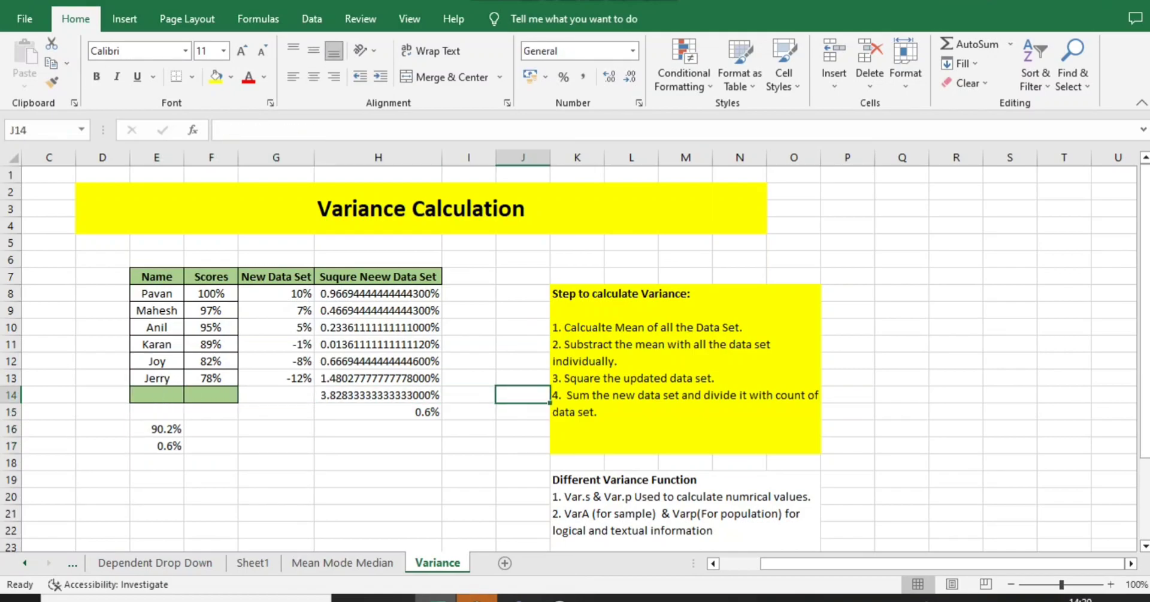
key("Left")
key("Left")
key("Left")
key("Left")
key("Left")
key("Left")
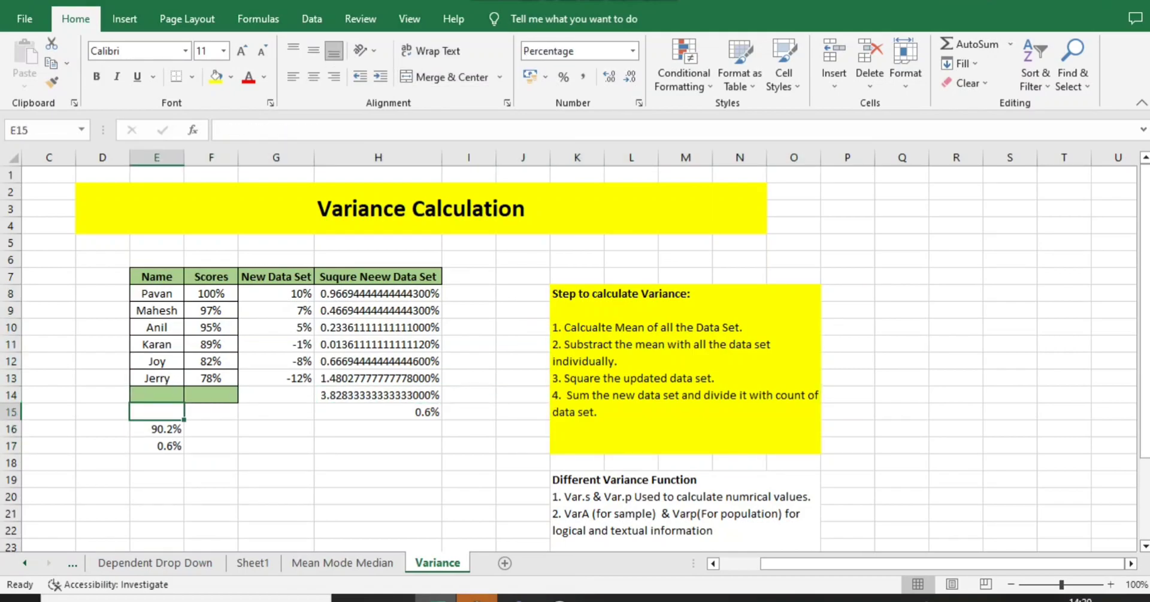
Step: Review the scores in column F and the differences from the mean in column G
key("Down")
key("Down")
key("Up")
key("Up")
key("Up")
key("Right")
key("Up")
key("Up")
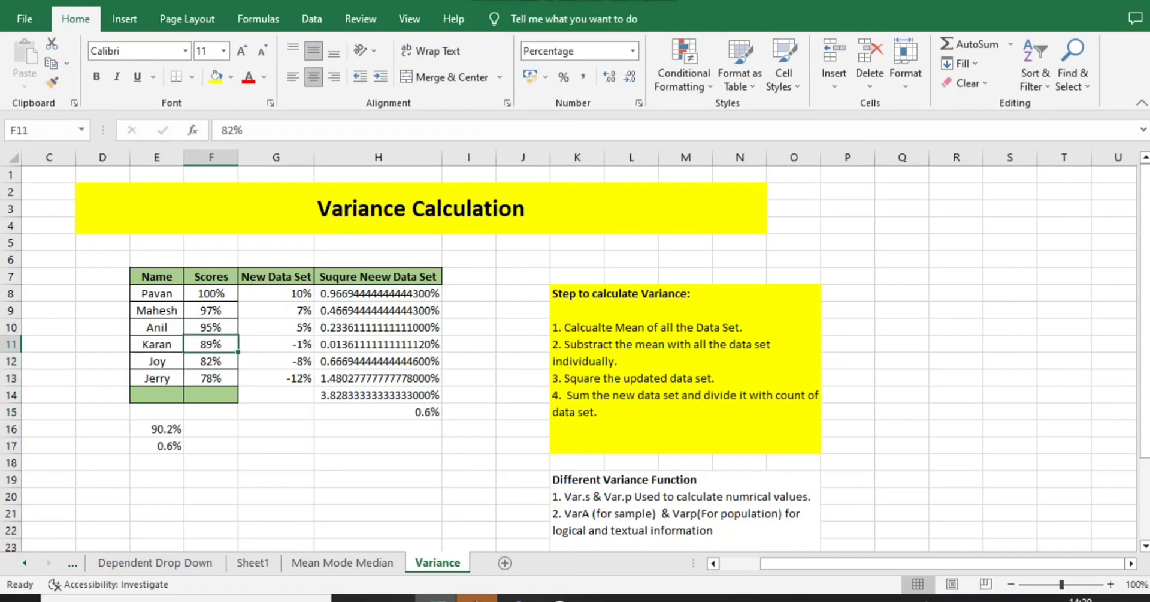
key("Up")
key("Up")
key("Up")
key("Right")
key("shift+Down")
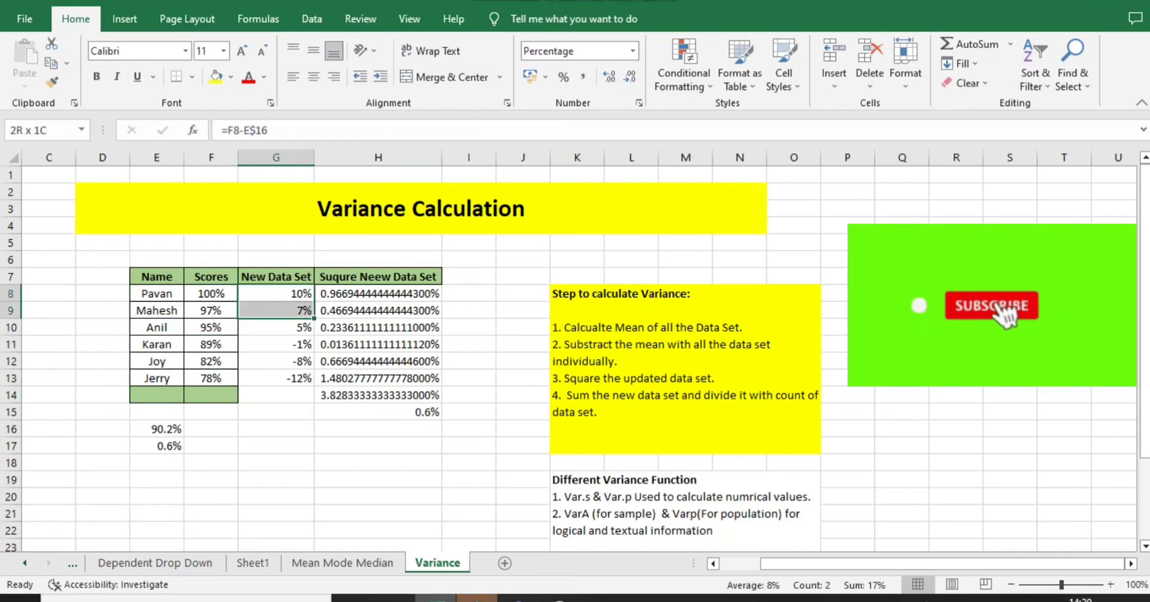
key("shift+Down")
key("shift+Down")
key("shift+Down")
key("shift+Down")
Step: Review the squaring formulas in column H and the division formula in cell H15
key("Right")
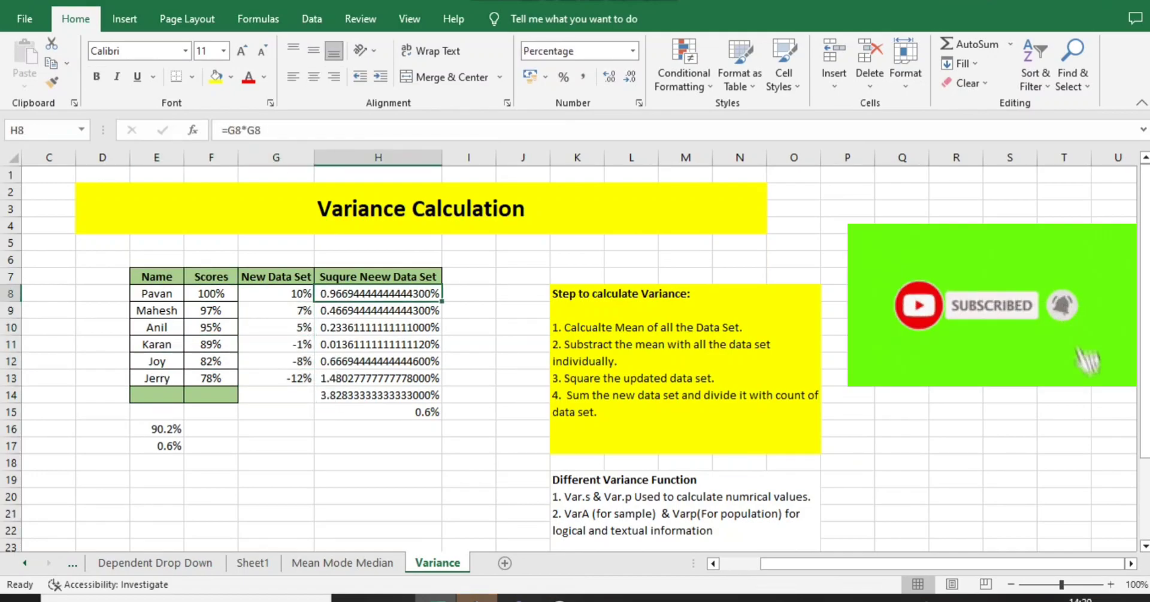
key("Left")
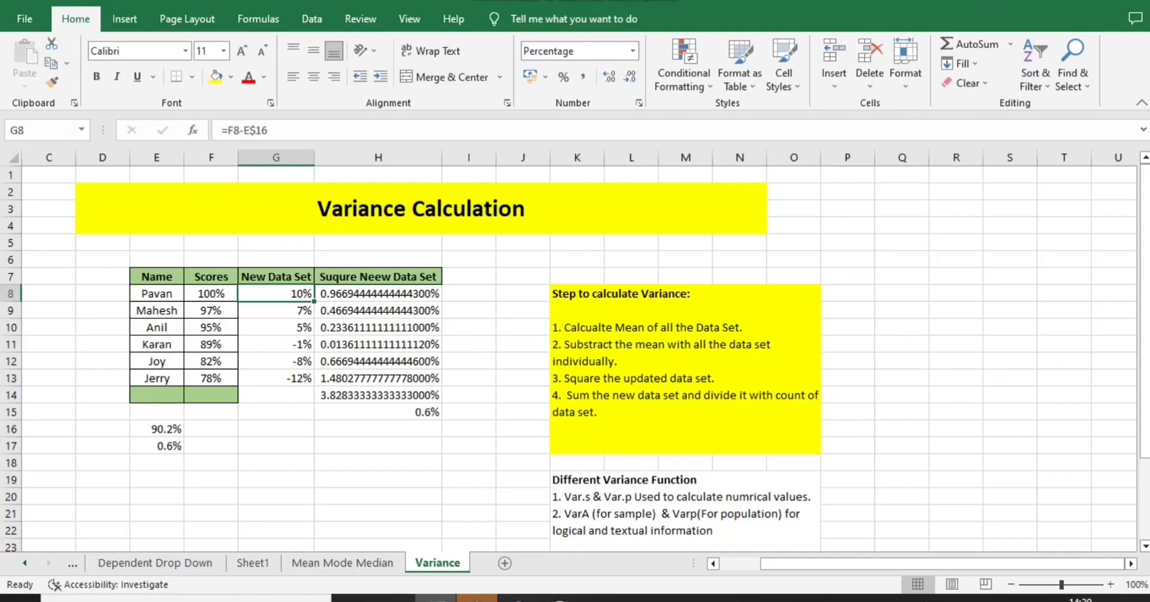
key("Right")
key("Down")
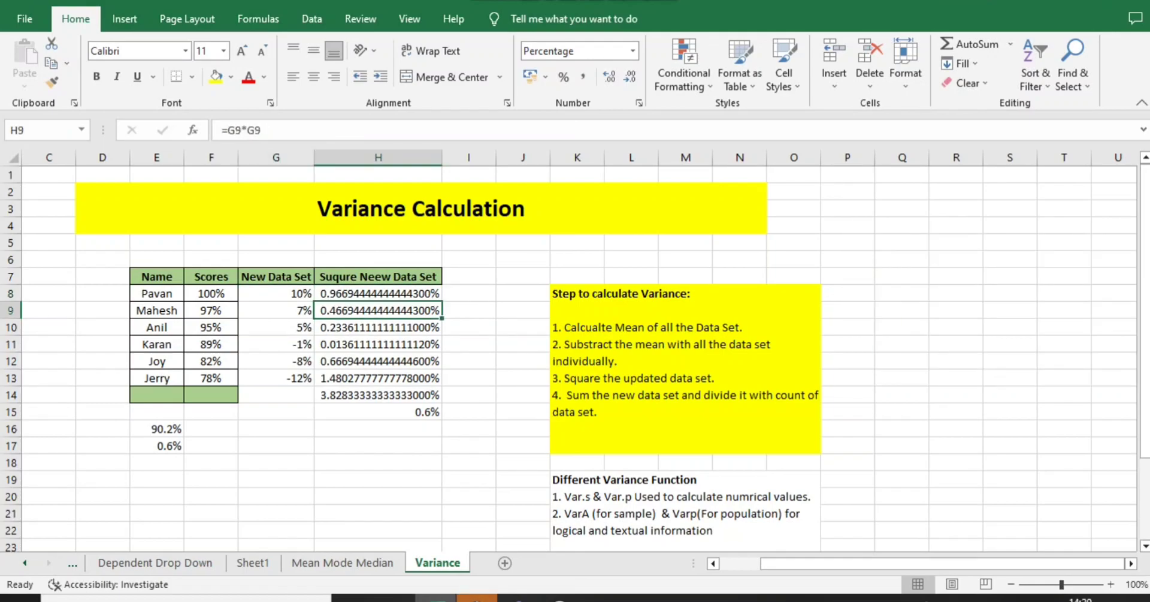
key("Down")
key("Down")
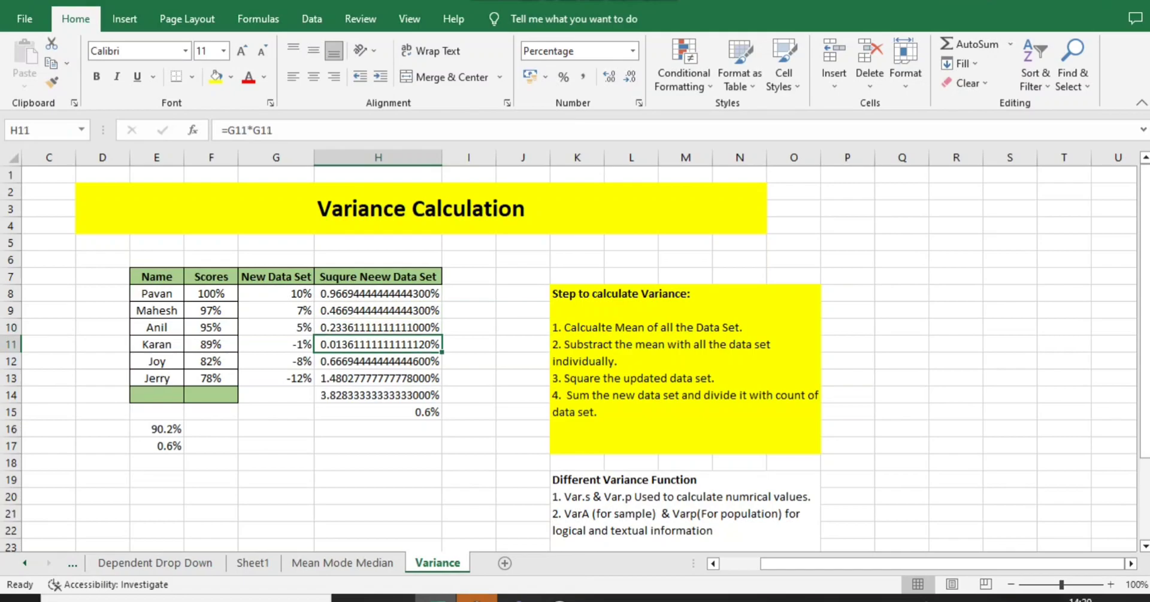
left_click(379, 412)
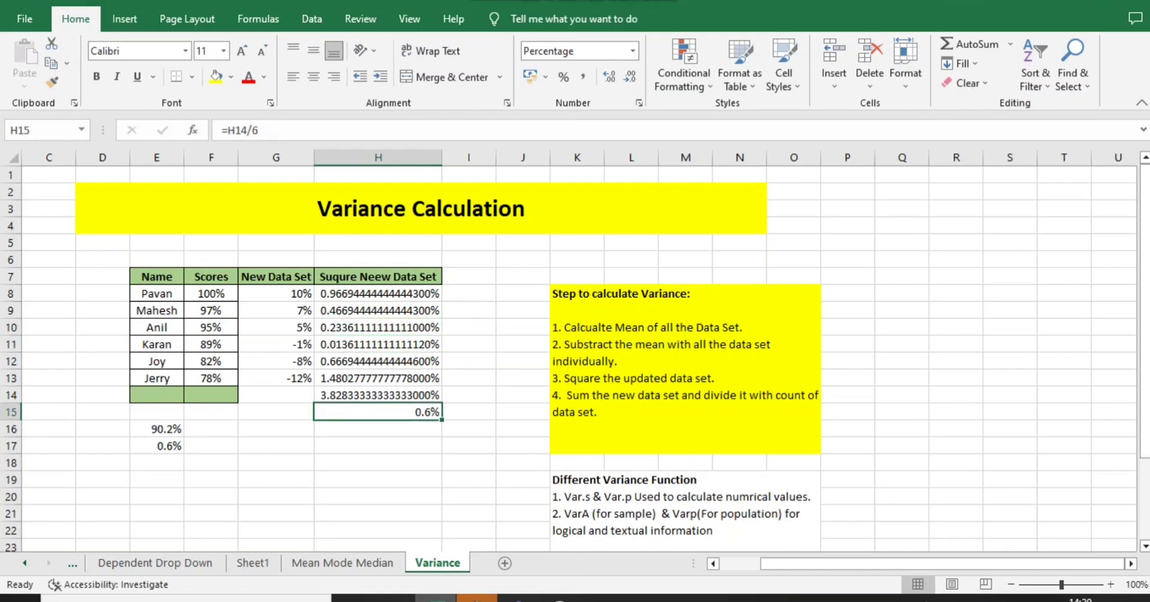